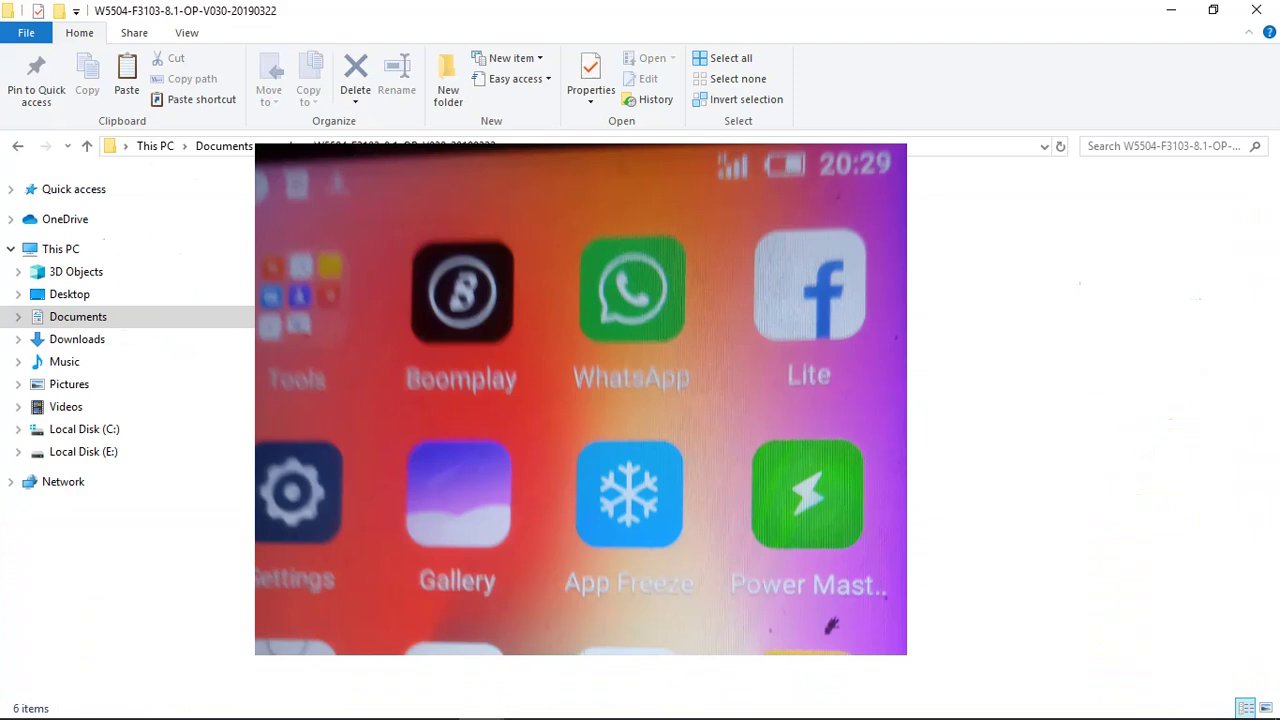
- Open the "Itel A33,P33,P33 Plus,A56 And A56 Pro NV Data" folder and examine its misc, prodnv and w_fixnv1 files
{"action": "left_click", "coordinate": [330, 170]}
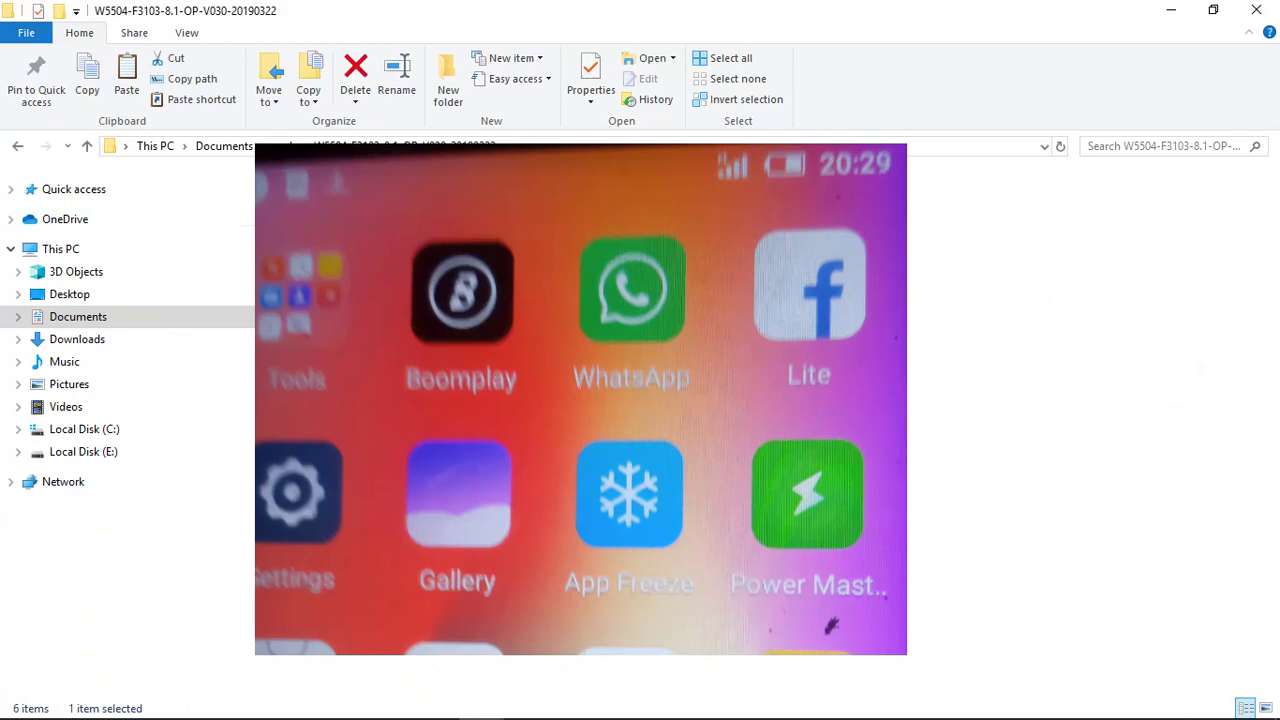
{"action": "double_click", "coordinate": [394, 228]}
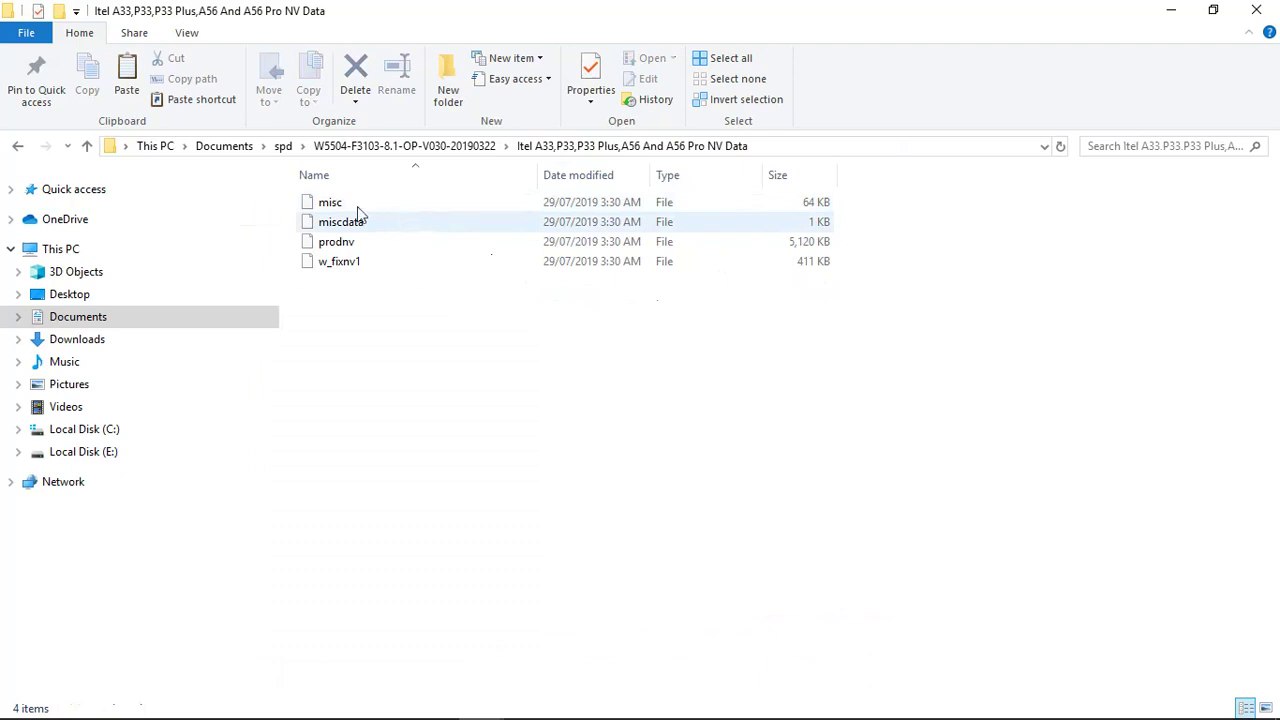
{"action": "left_click", "coordinate": [315, 204]}
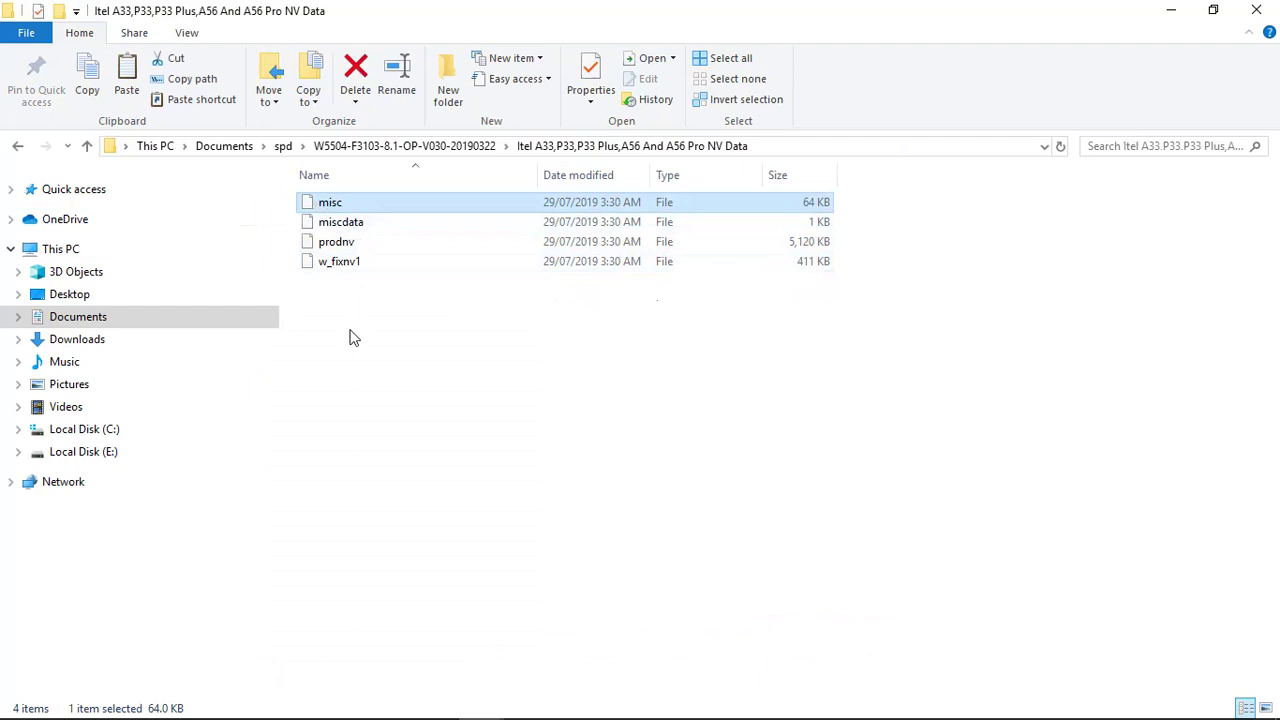
{"action": "left_click", "coordinate": [352, 244]}
{"action": "left_click", "coordinate": [351, 263]}
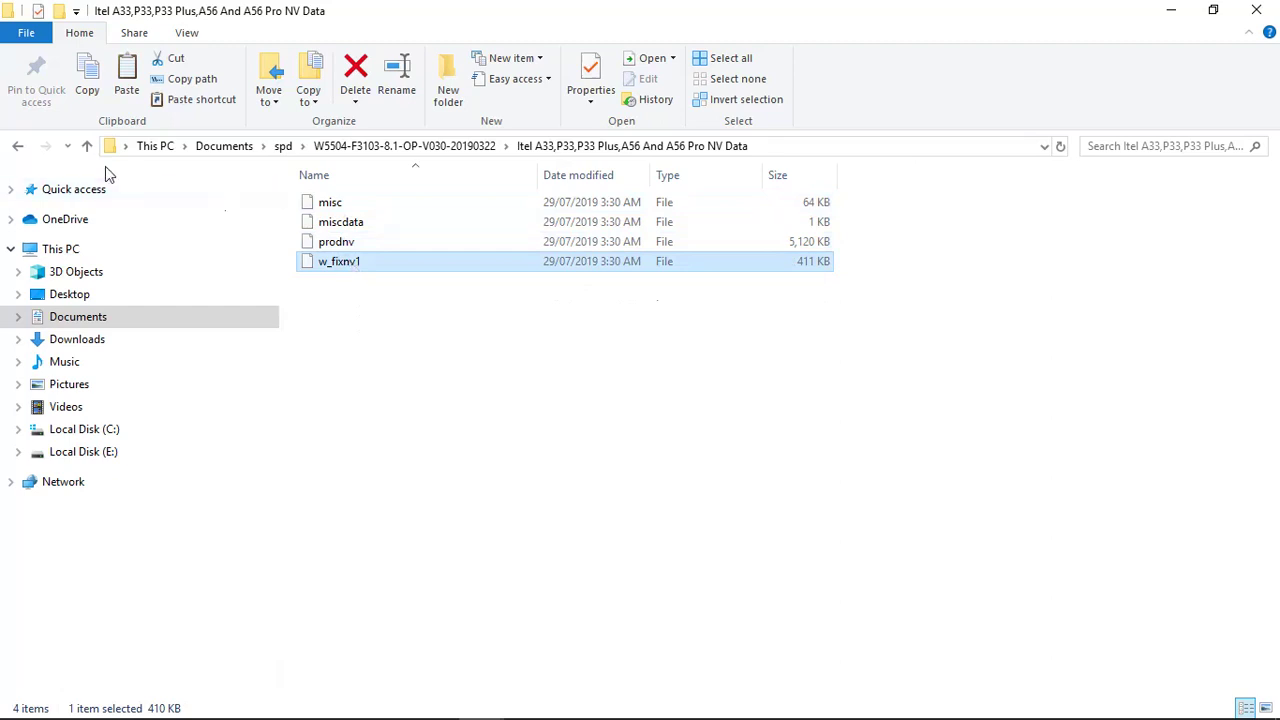
- Return to the spd folder and select the InfinityBox_update_CM2SPD_Drivers_v1.02 application
{"action": "left_click", "coordinate": [87, 147]}
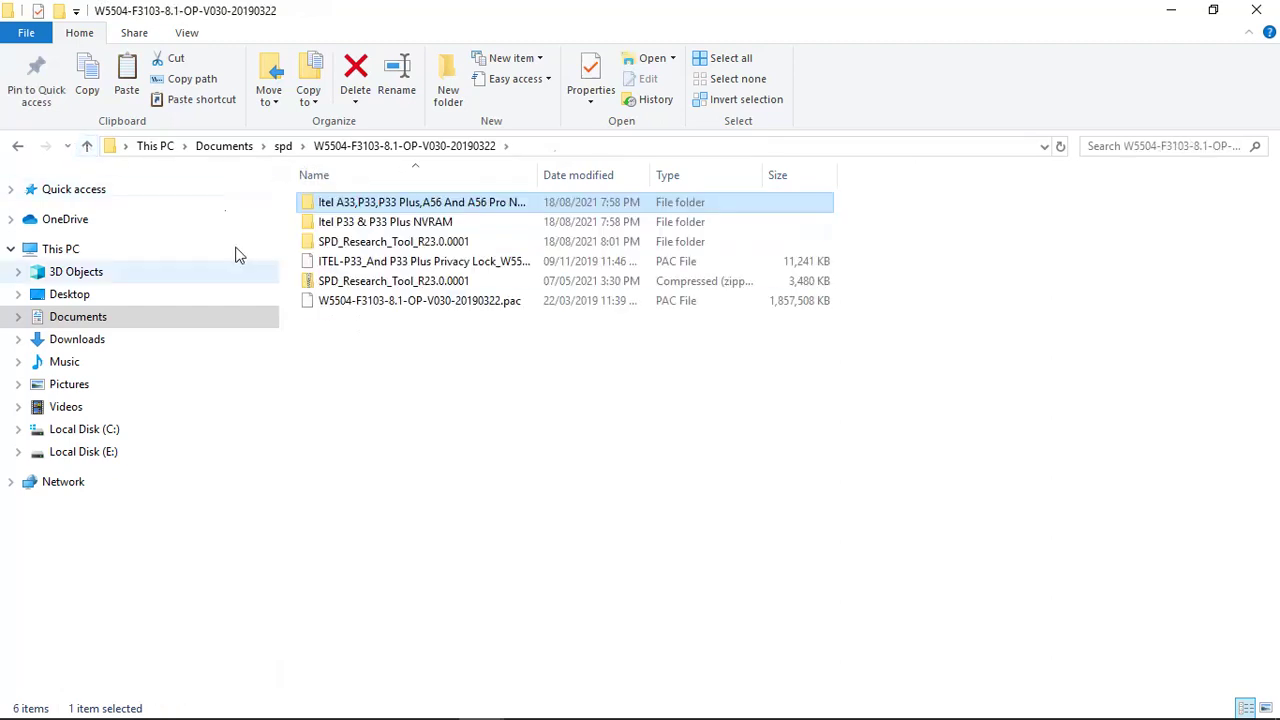
{"action": "left_click", "coordinate": [89, 147]}
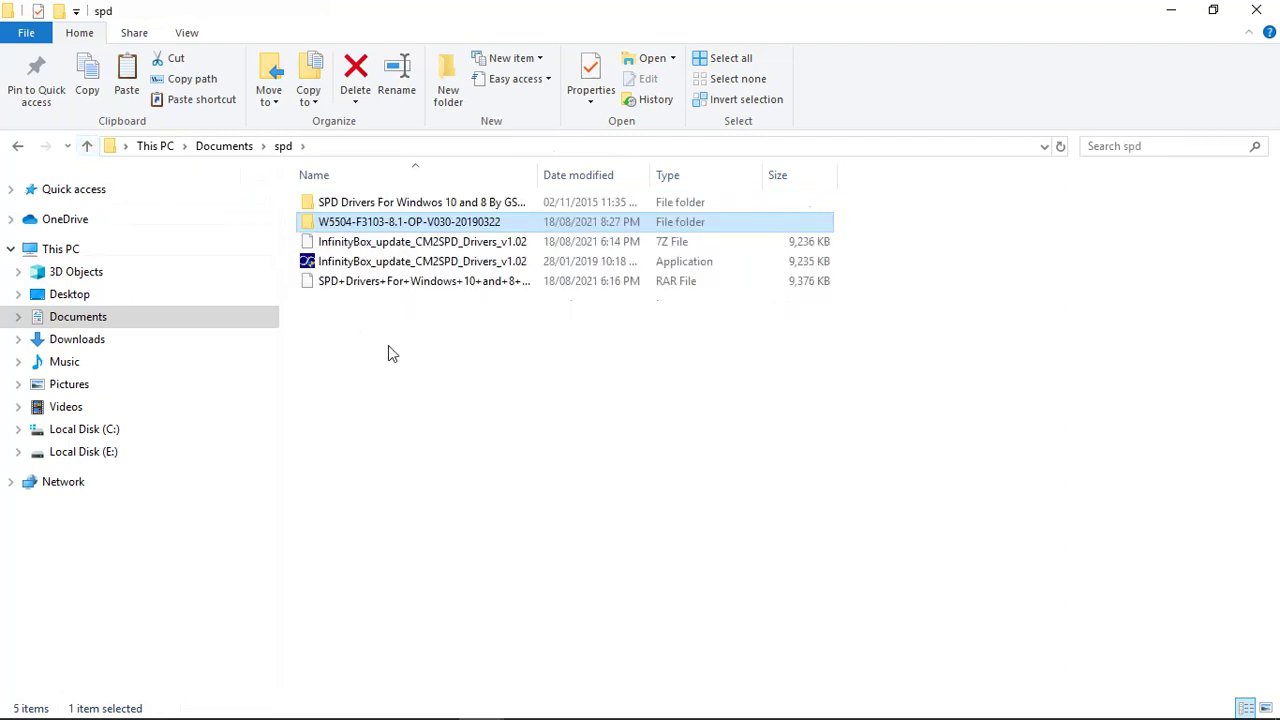
{"action": "left_click", "coordinate": [425, 263]}
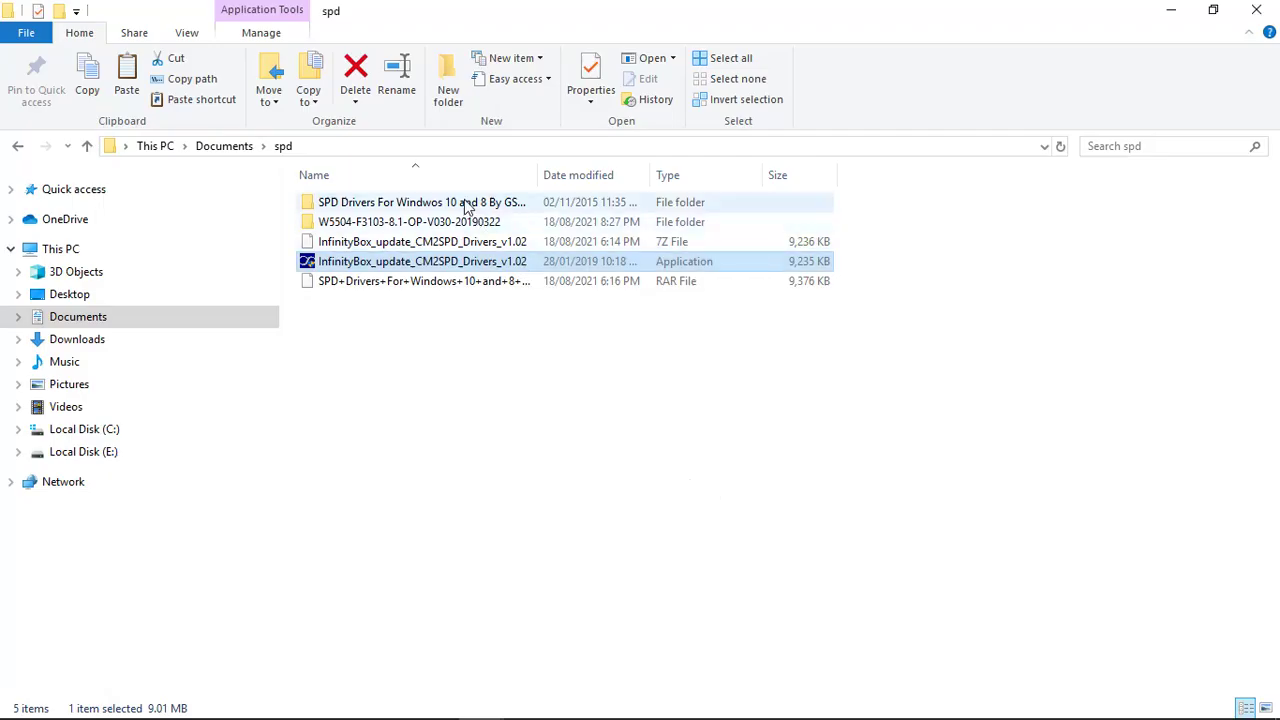
- Open the "SPD Drivers For Windwos 10 and 8" folder and look at its 32install and 64install driver installers
{"action": "double_click", "coordinate": [465, 203]}
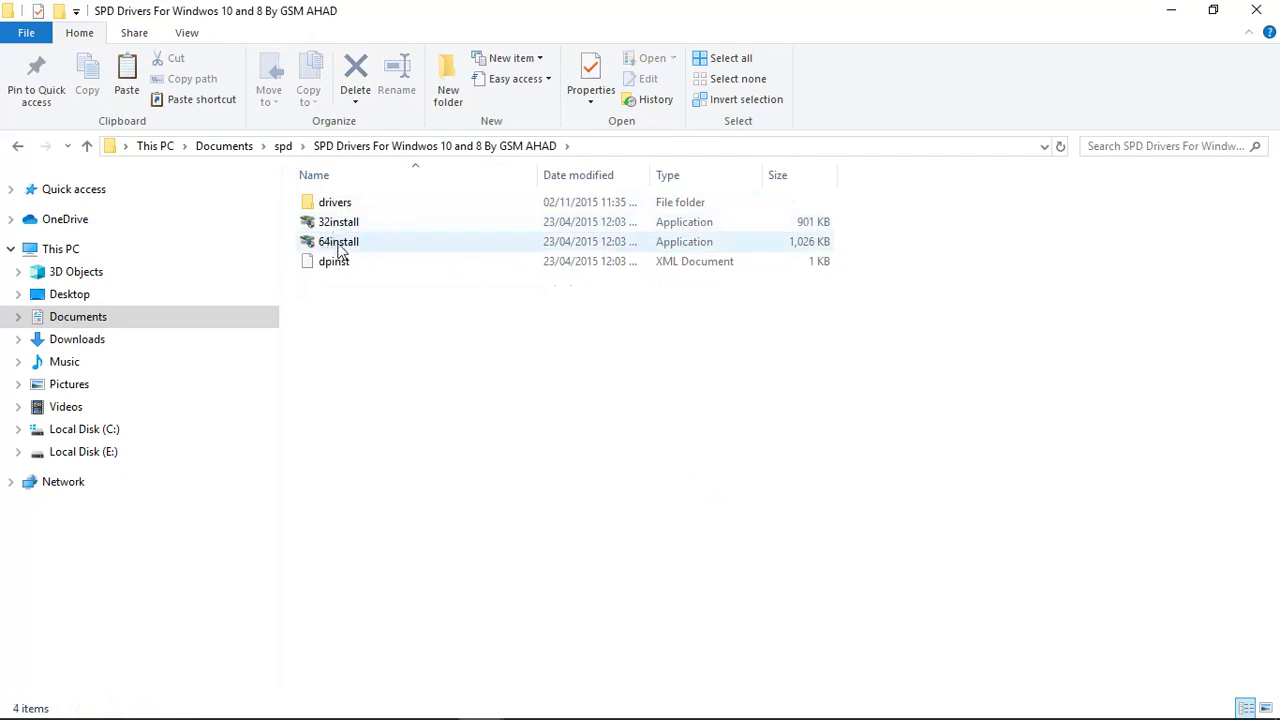
{"action": "mouse_move", "coordinate": [340, 252]}
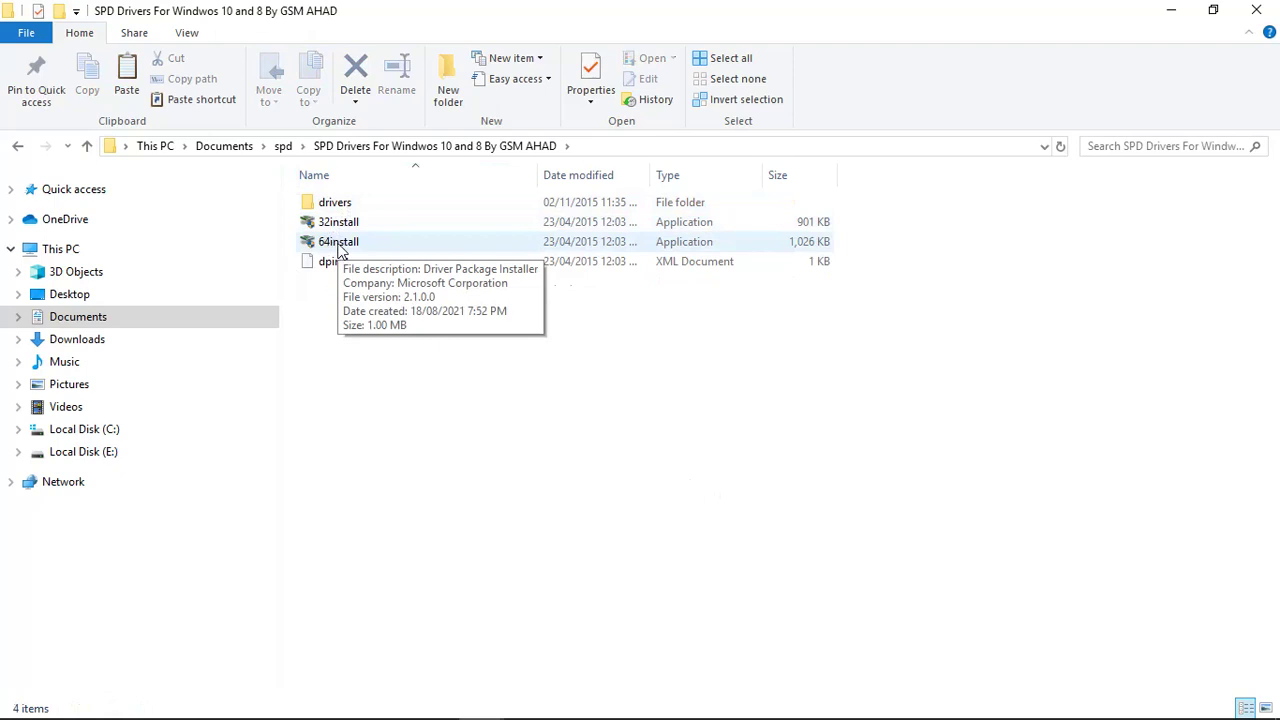
{"action": "left_click", "coordinate": [340, 248]}
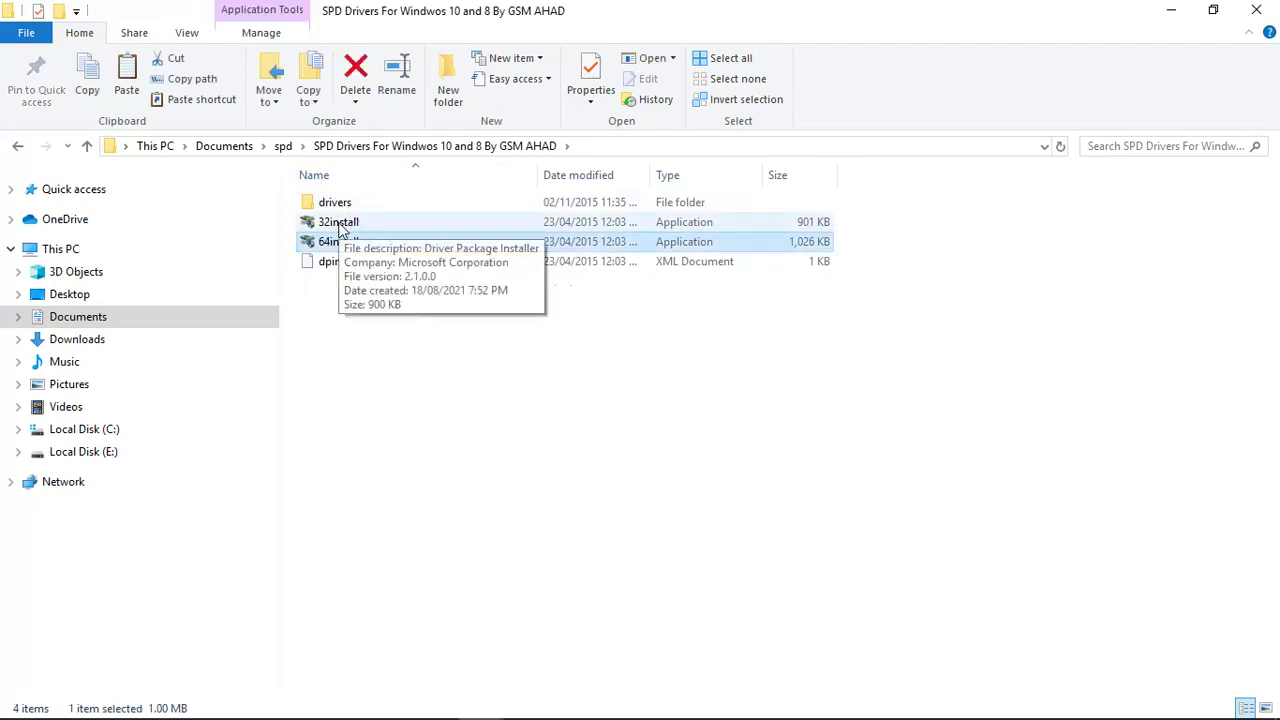
{"action": "left_click", "coordinate": [341, 229]}
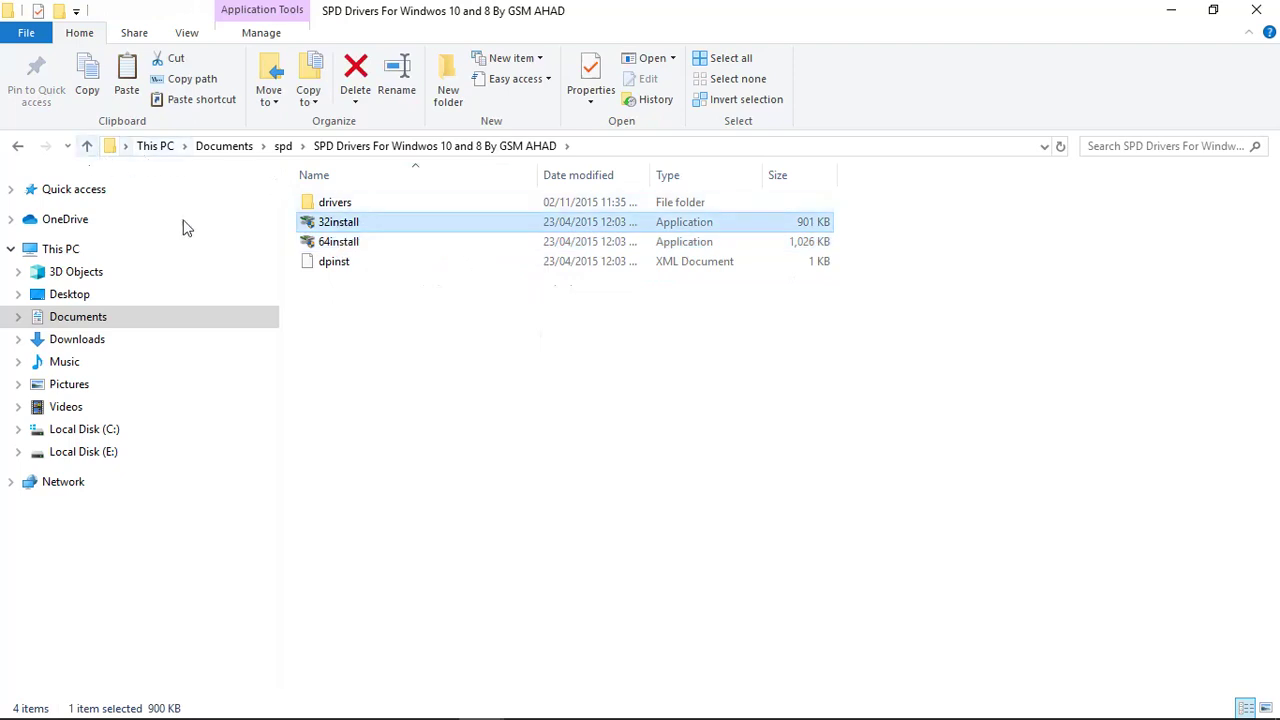
{"action": "double_click", "coordinate": [340, 243]}
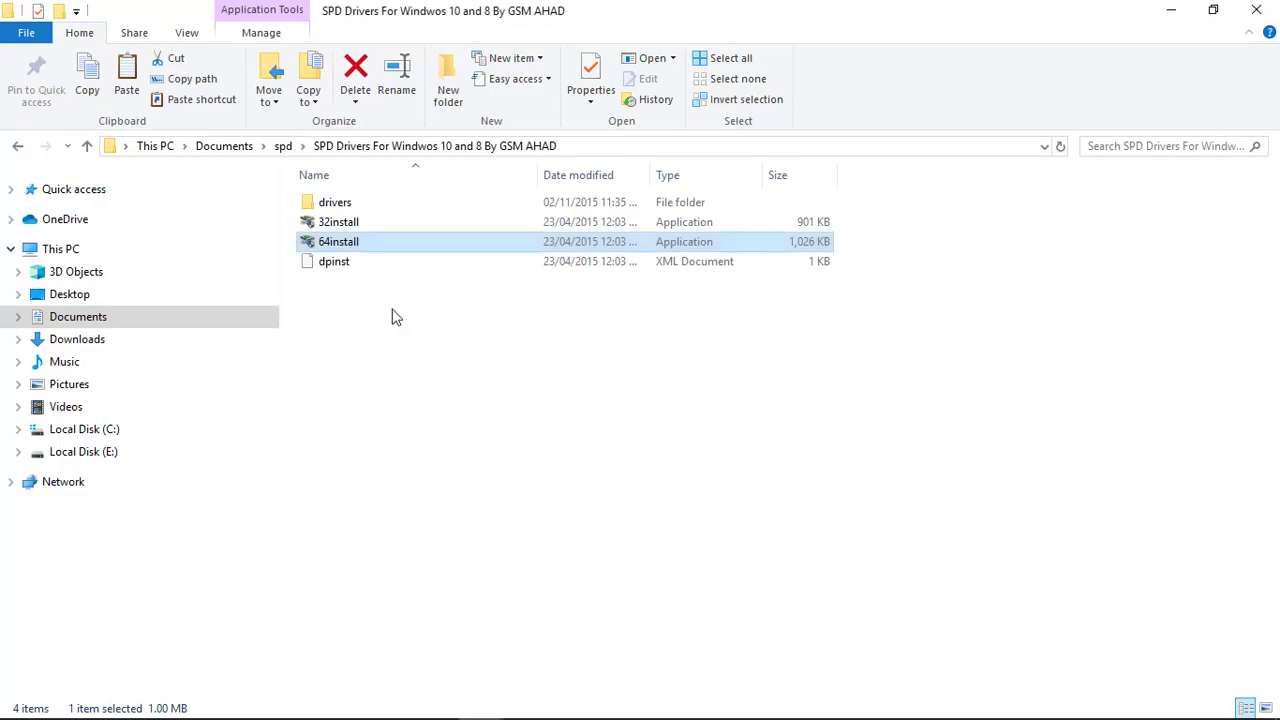
{"action": "left_click", "coordinate": [88, 148]}
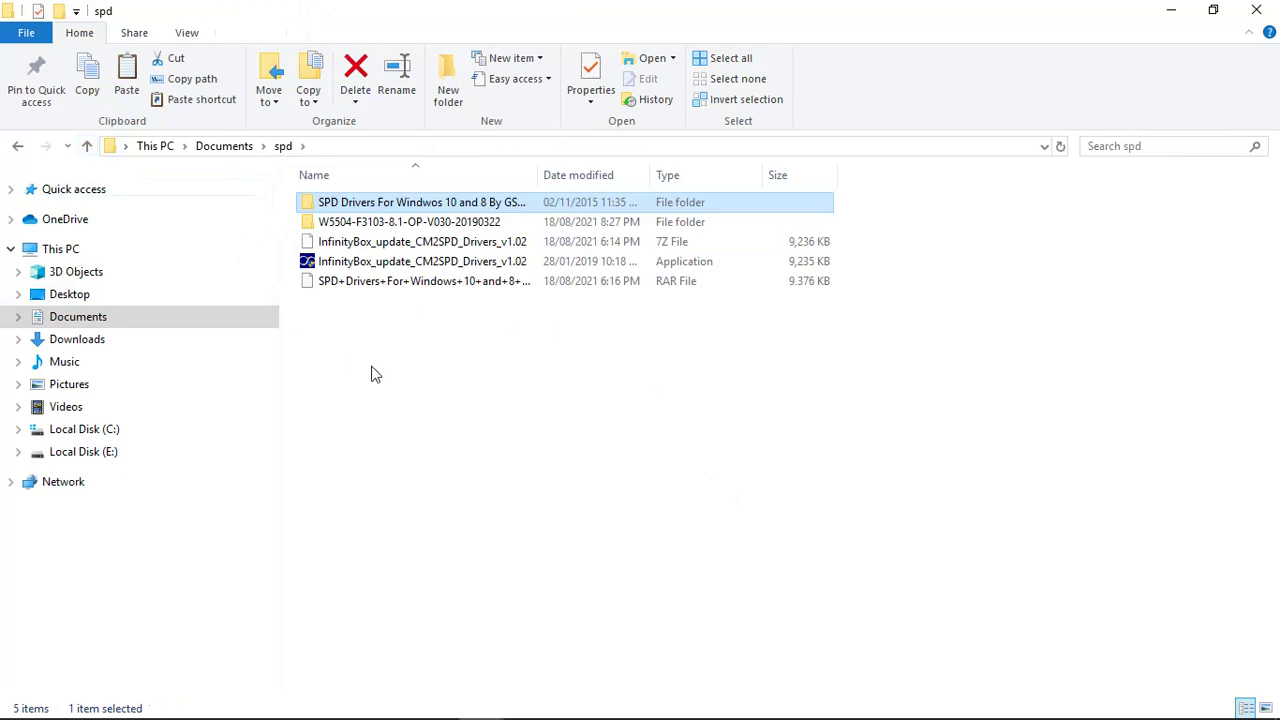
{"action": "double_click", "coordinate": [440, 227]}
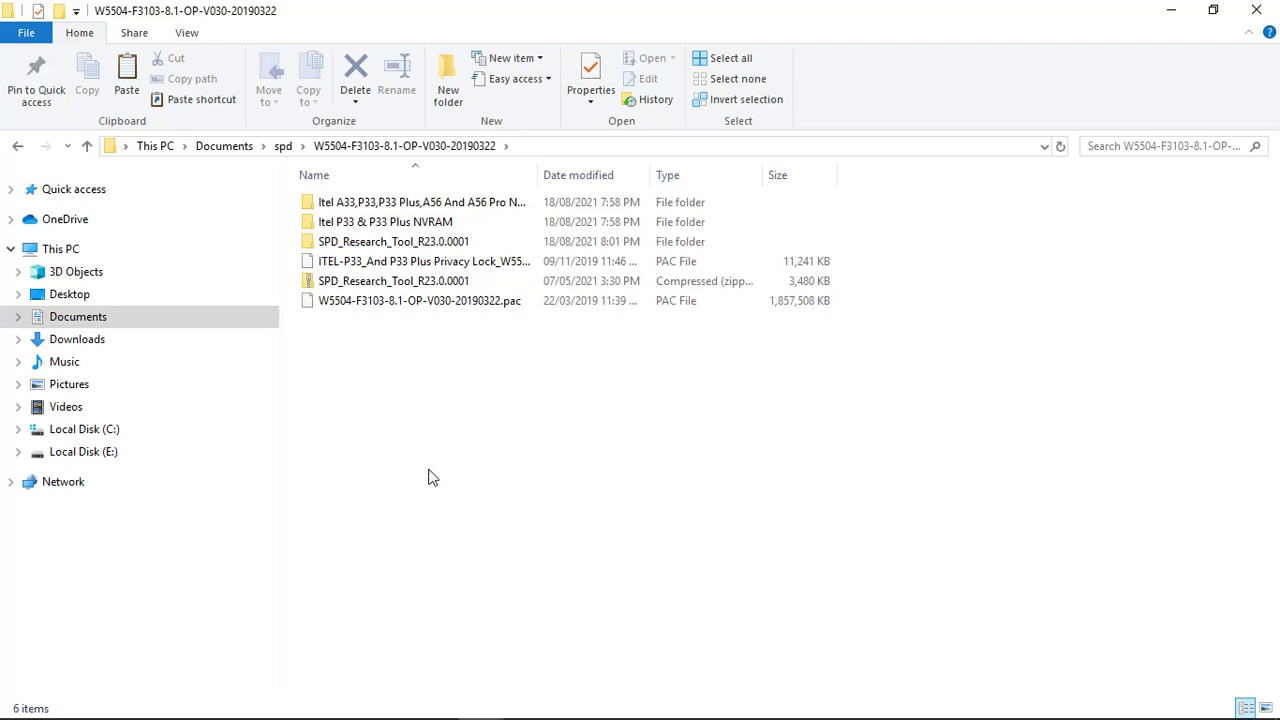
{"action": "double_click", "coordinate": [419, 241]}
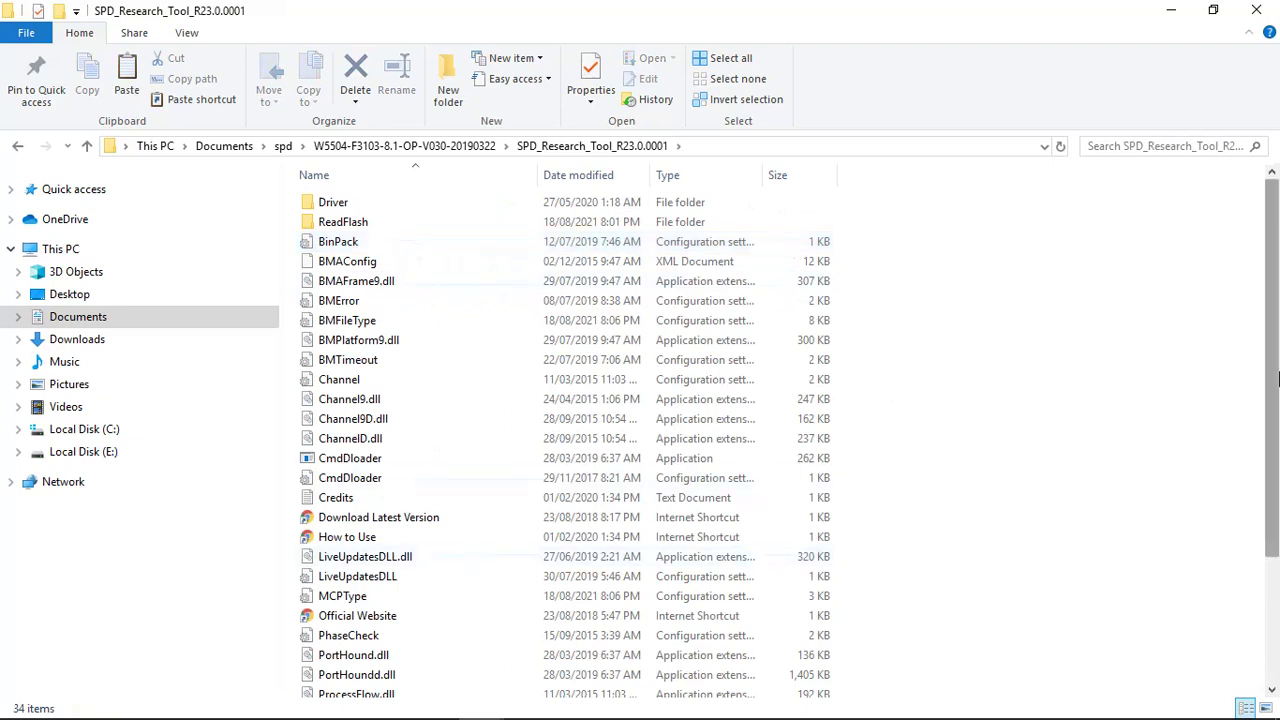
{"action": "left_click_drag", "start_coordinate": [1277, 378], "coordinate": [1277, 498]}
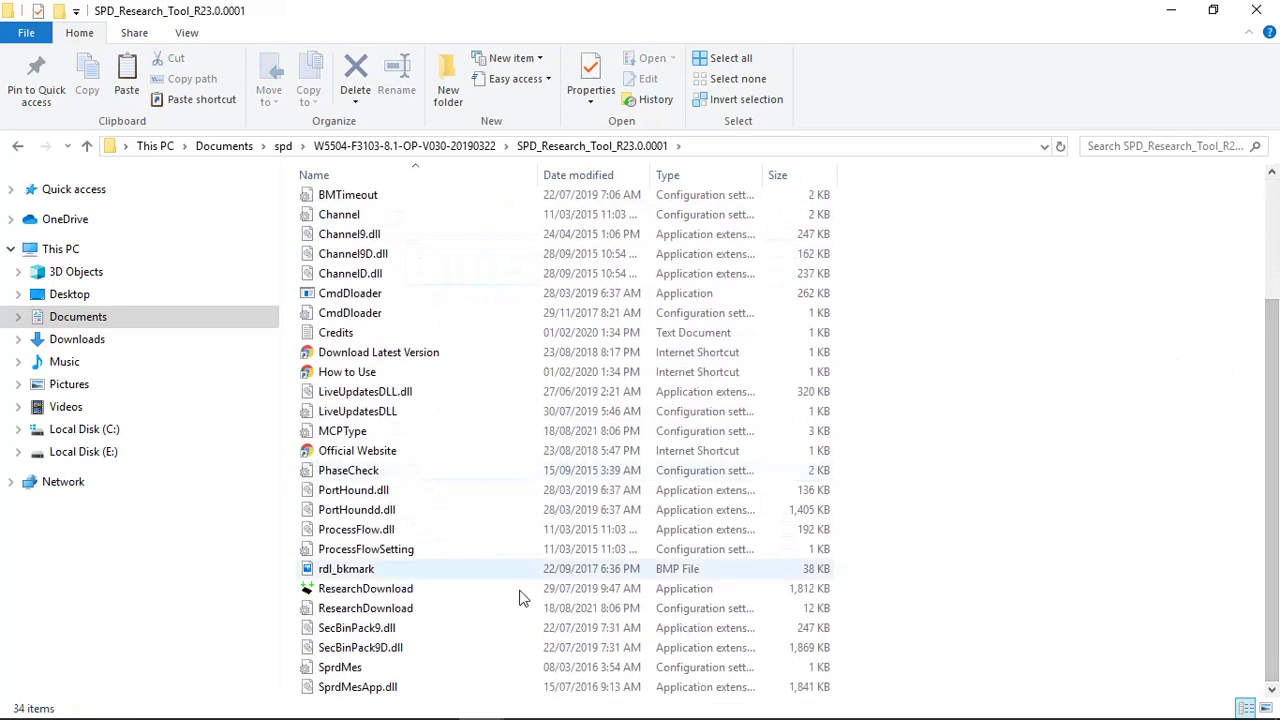
{"action": "left_click", "coordinate": [389, 594]}
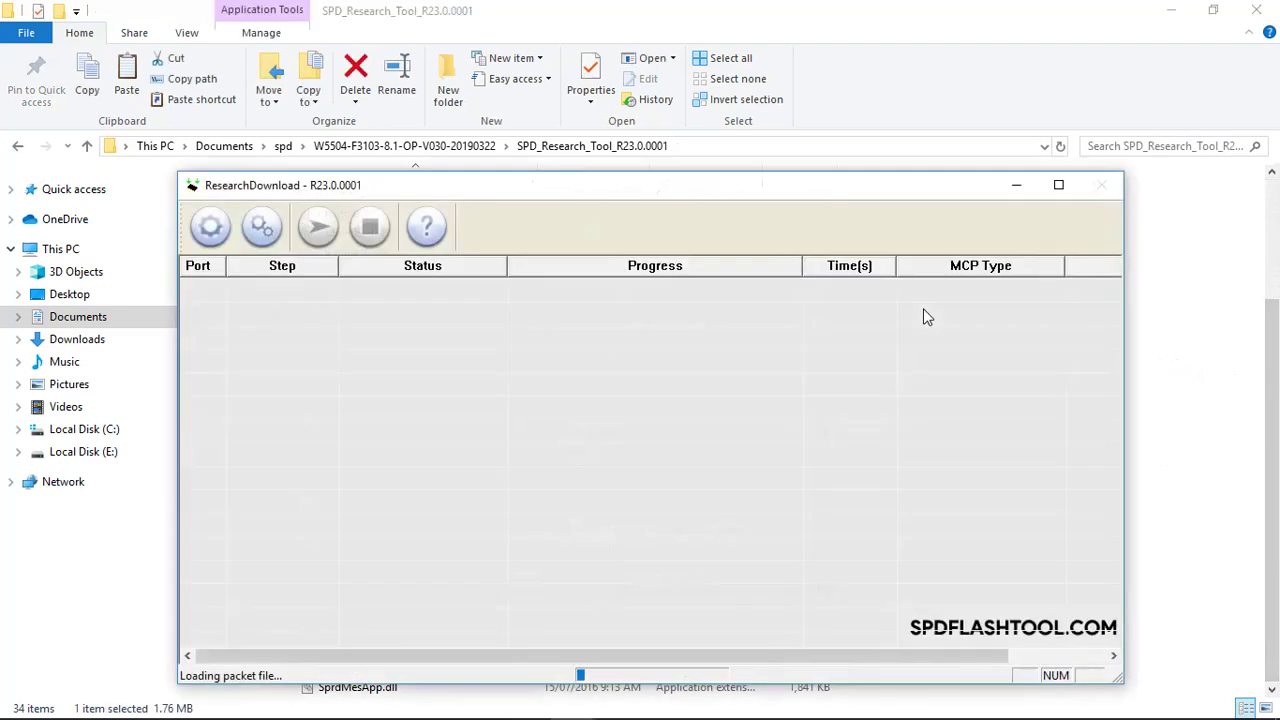
{"action": "left_click_drag", "start_coordinate": [651, 198], "coordinate": [646, 140]}
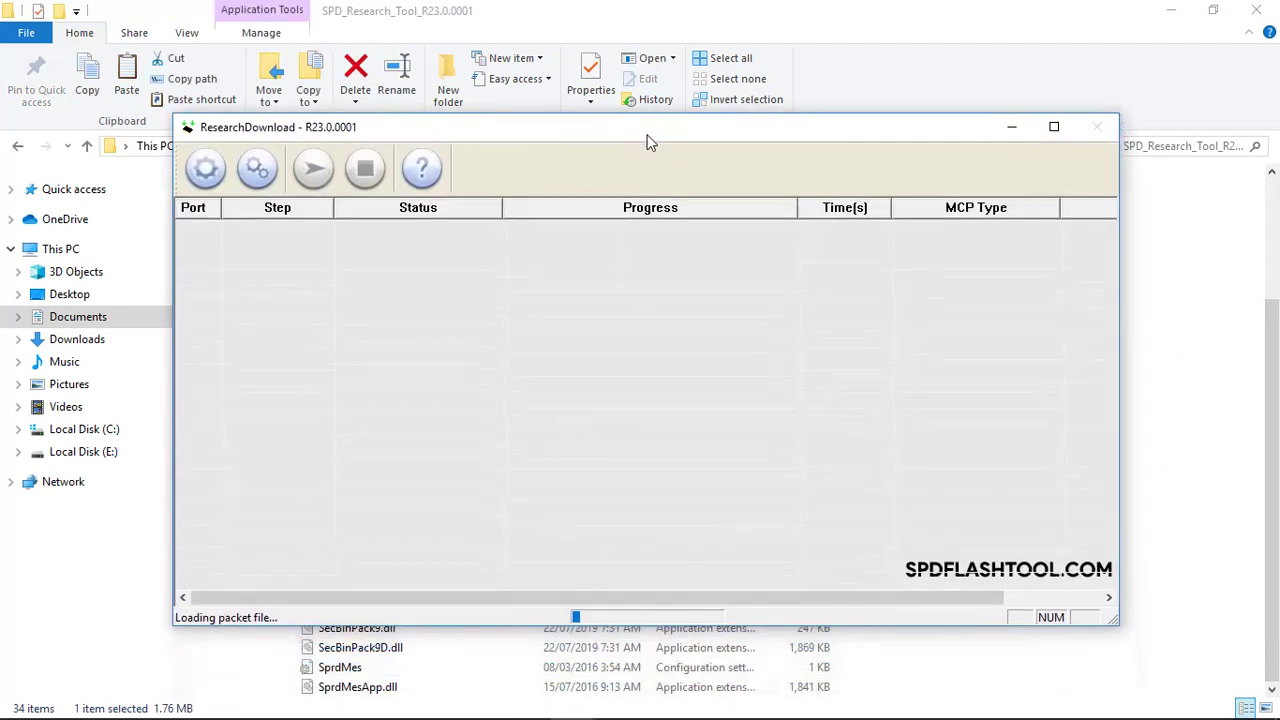
{"action": "left_click", "coordinate": [1055, 127]}
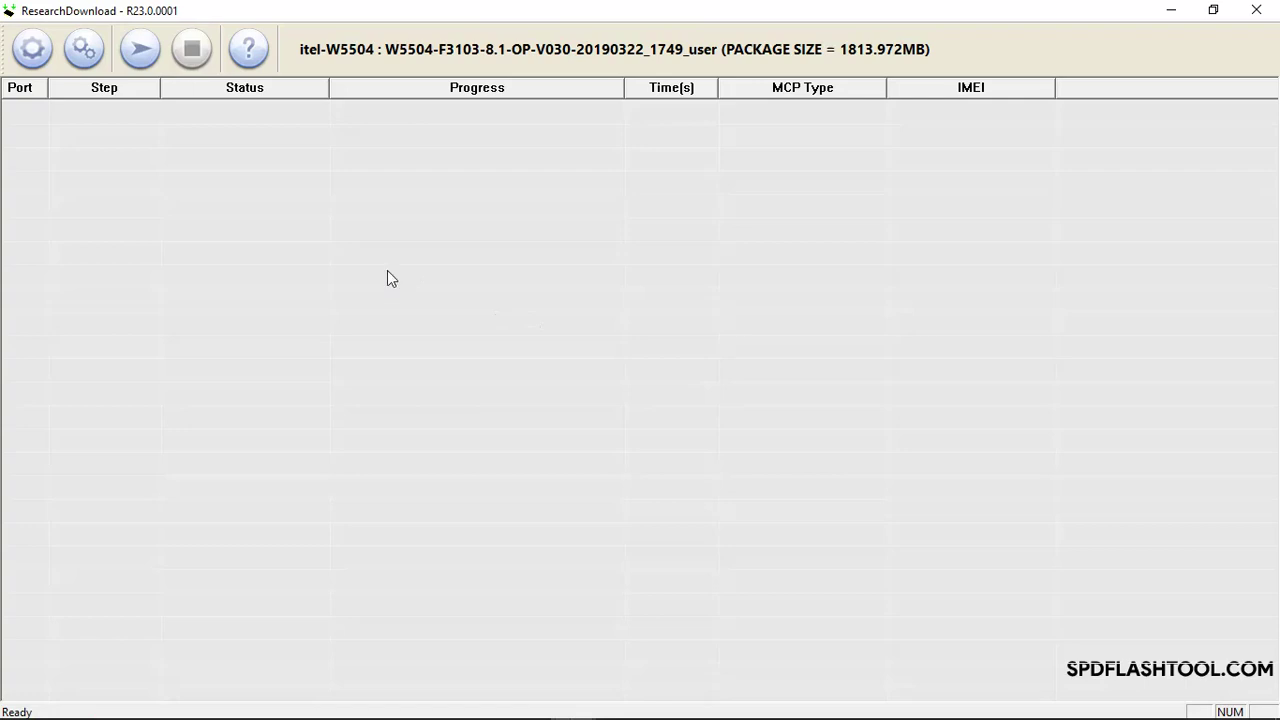
- Load the firmware packet W5504-F3103-8.1-OP-V030-20190322.pac from its folder under Documents\spd
{"action": "left_click", "coordinate": [30, 46]}
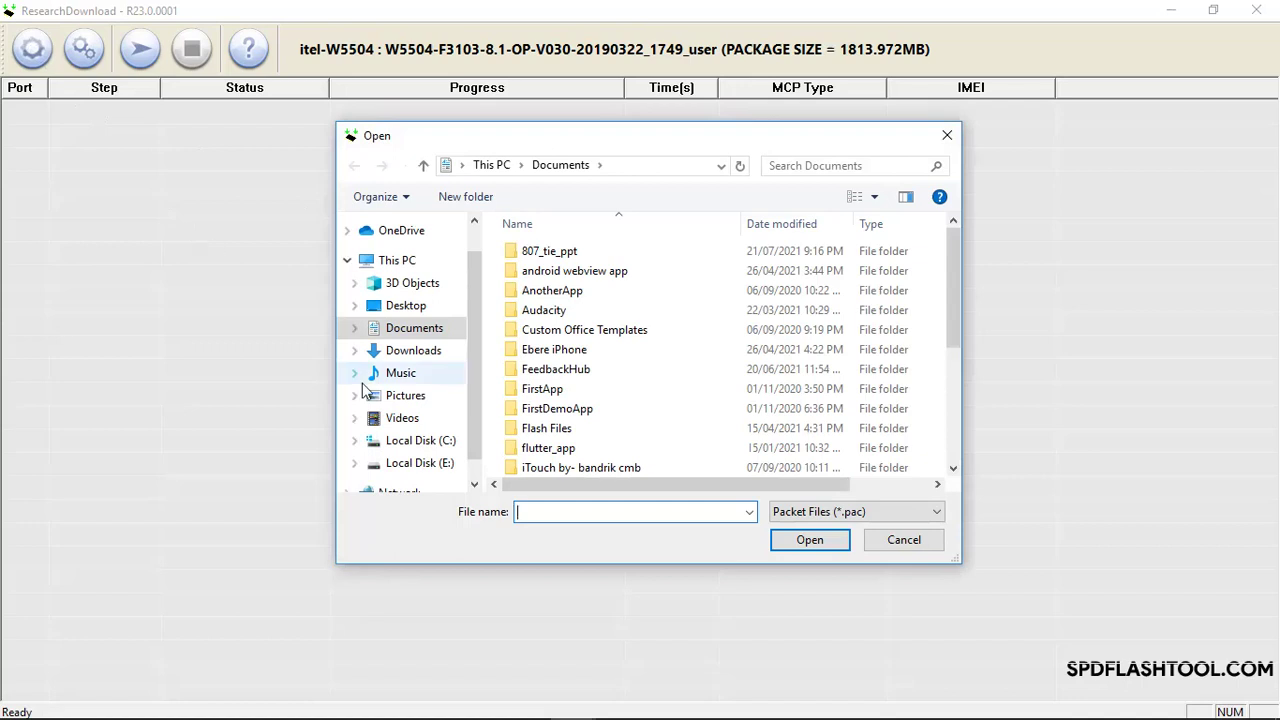
{"action": "left_click", "coordinate": [439, 334]}
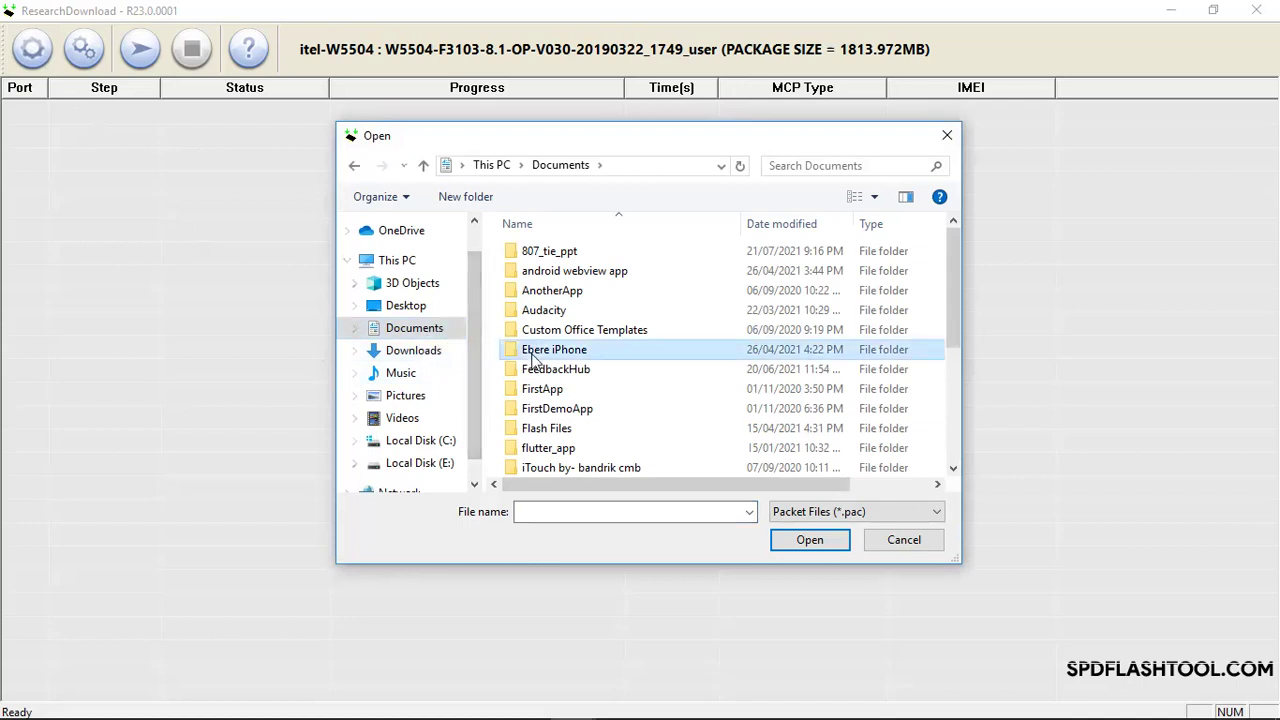
{"action": "scroll", "coordinate": [533, 360], "scroll_direction": "down", "scroll_amount": 4}
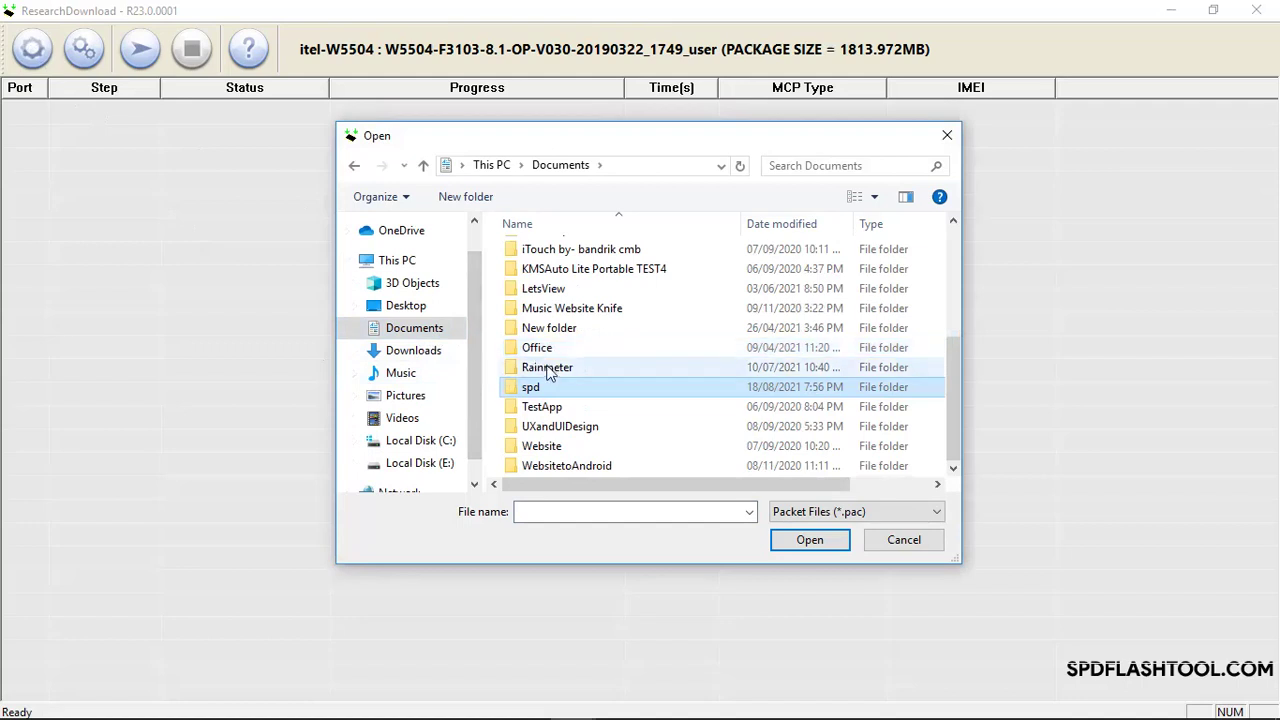
{"action": "double_click", "coordinate": [535, 390]}
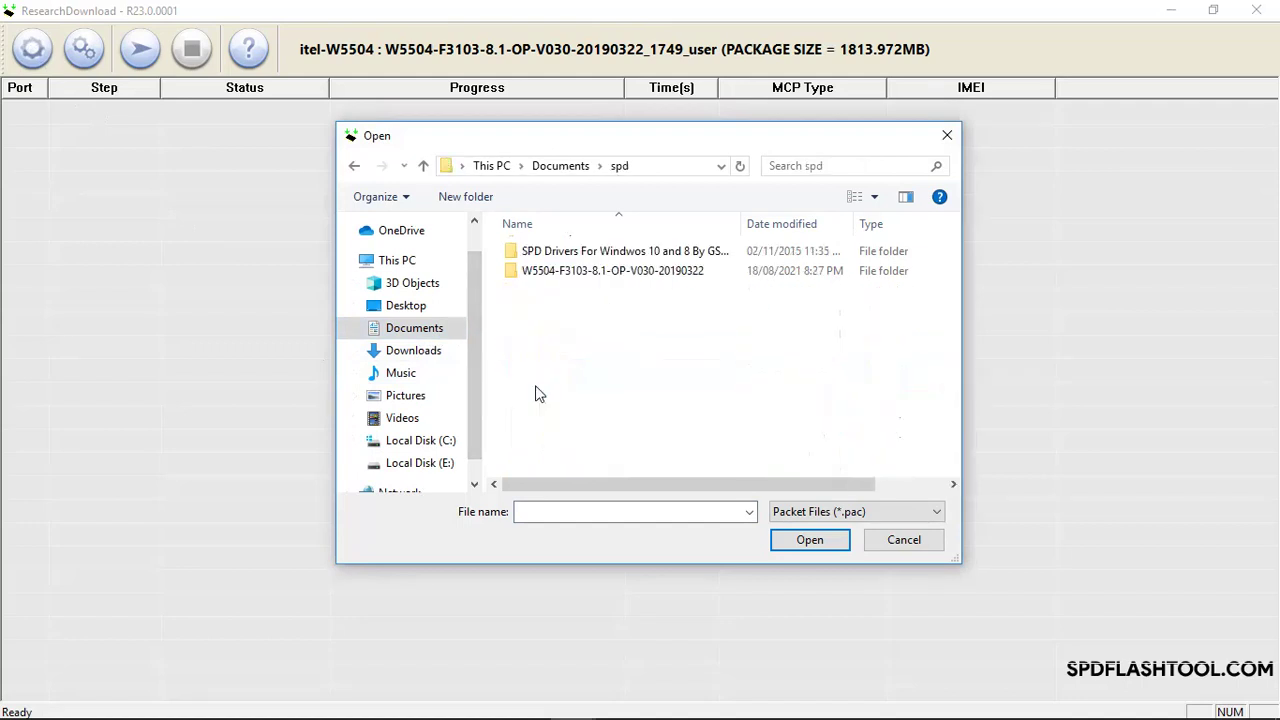
{"action": "double_click", "coordinate": [580, 272]}
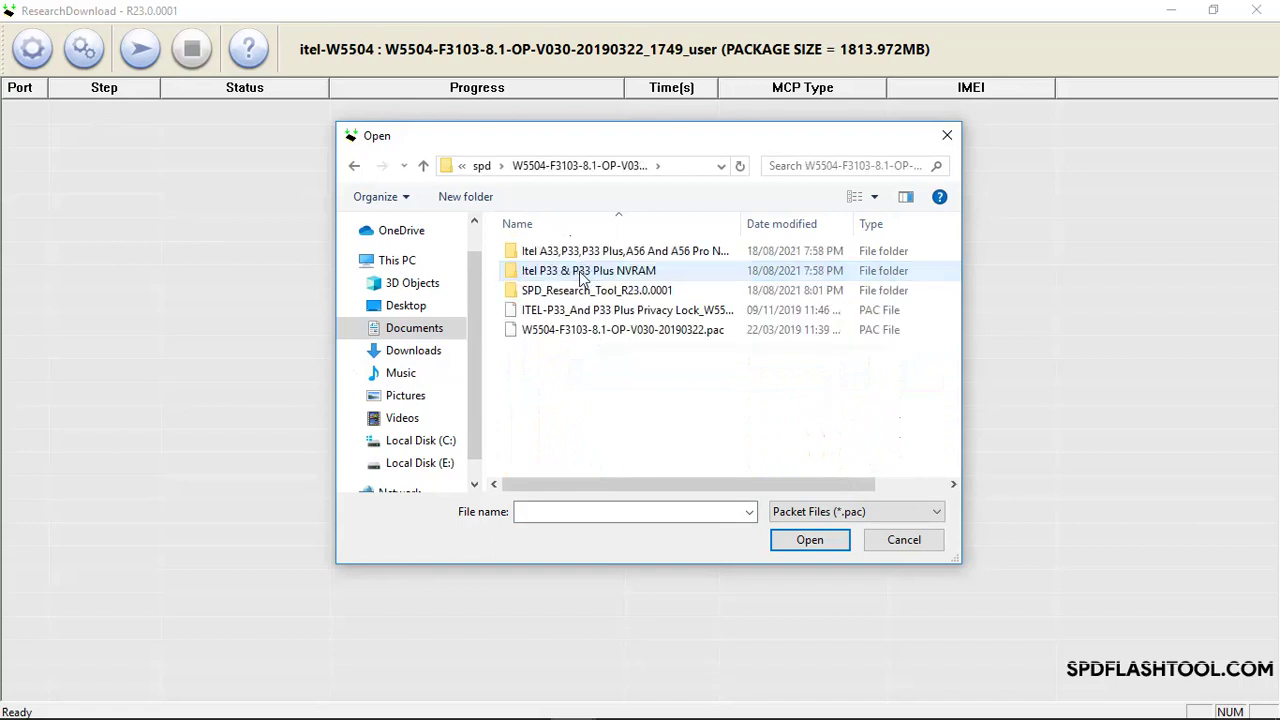
{"action": "left_click", "coordinate": [535, 335]}
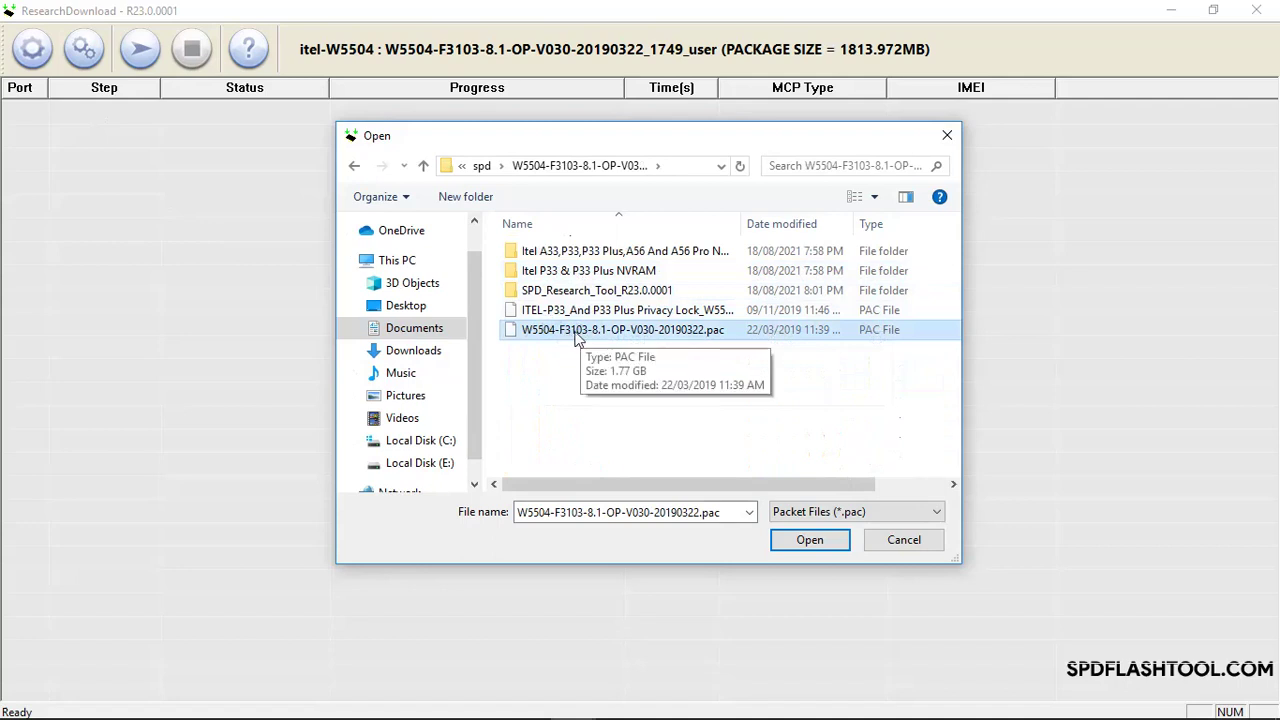
{"action": "left_click", "coordinate": [810, 541]}
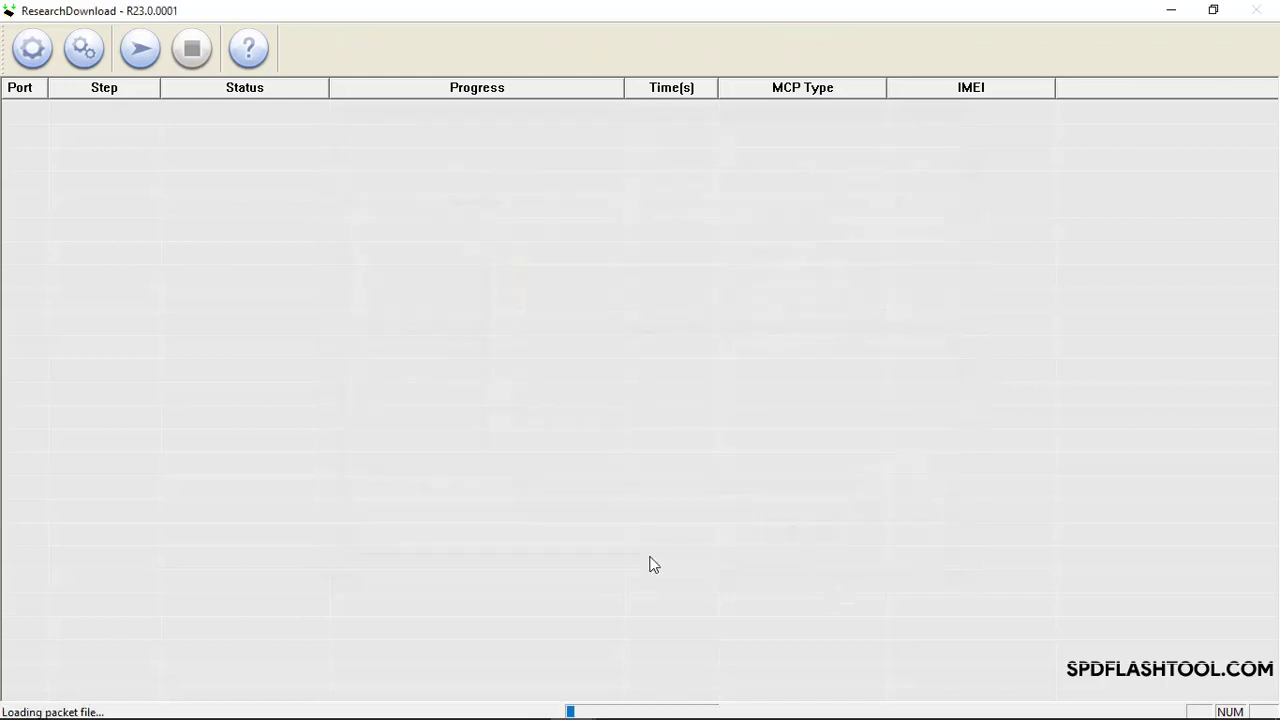
{"action": "mouse_move", "coordinate": [601, 706]}
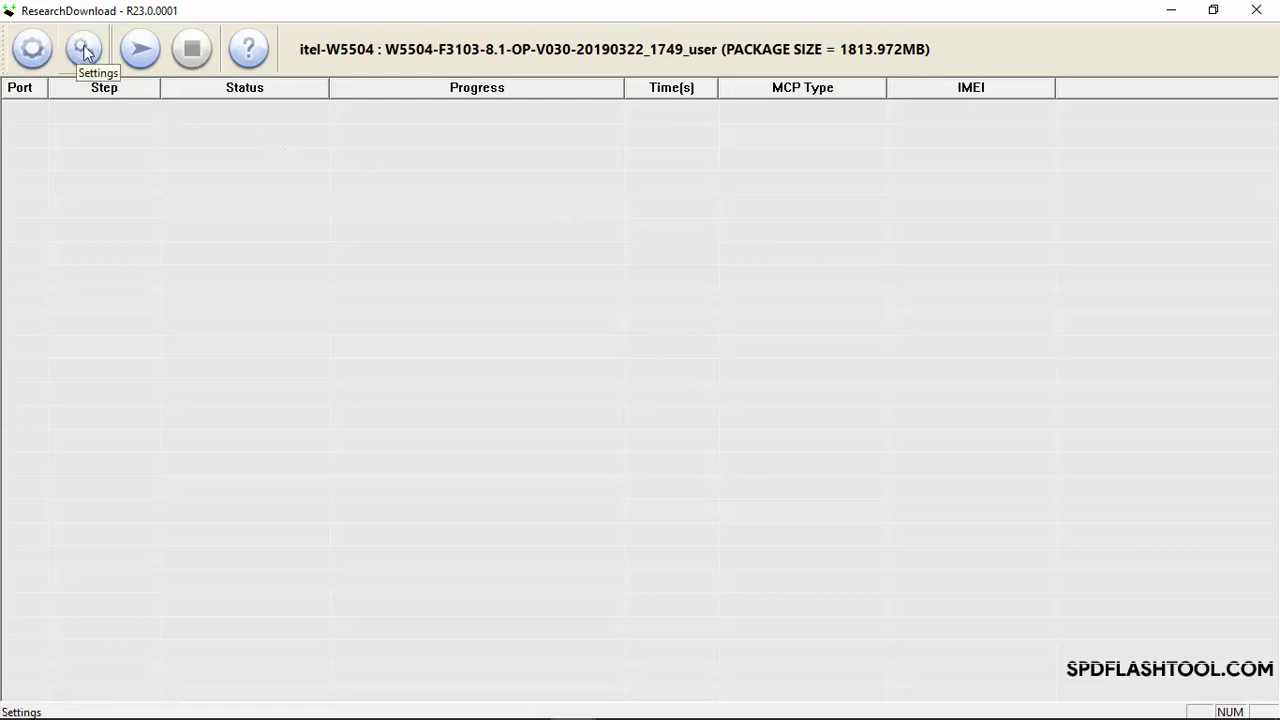
- Disable the file backup of NV_W, ProdNV and PhaseCheck in the download settings and save them
{"action": "left_click", "coordinate": [84, 50]}
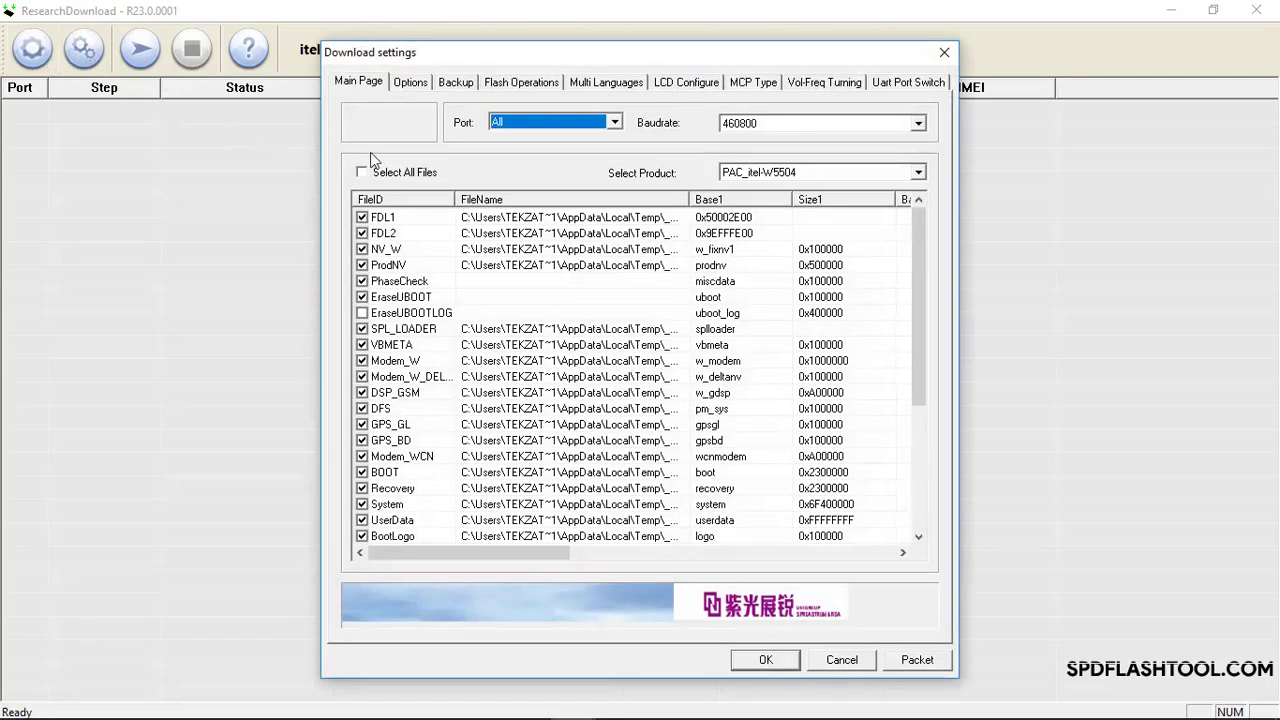
{"action": "left_click", "coordinate": [456, 84]}
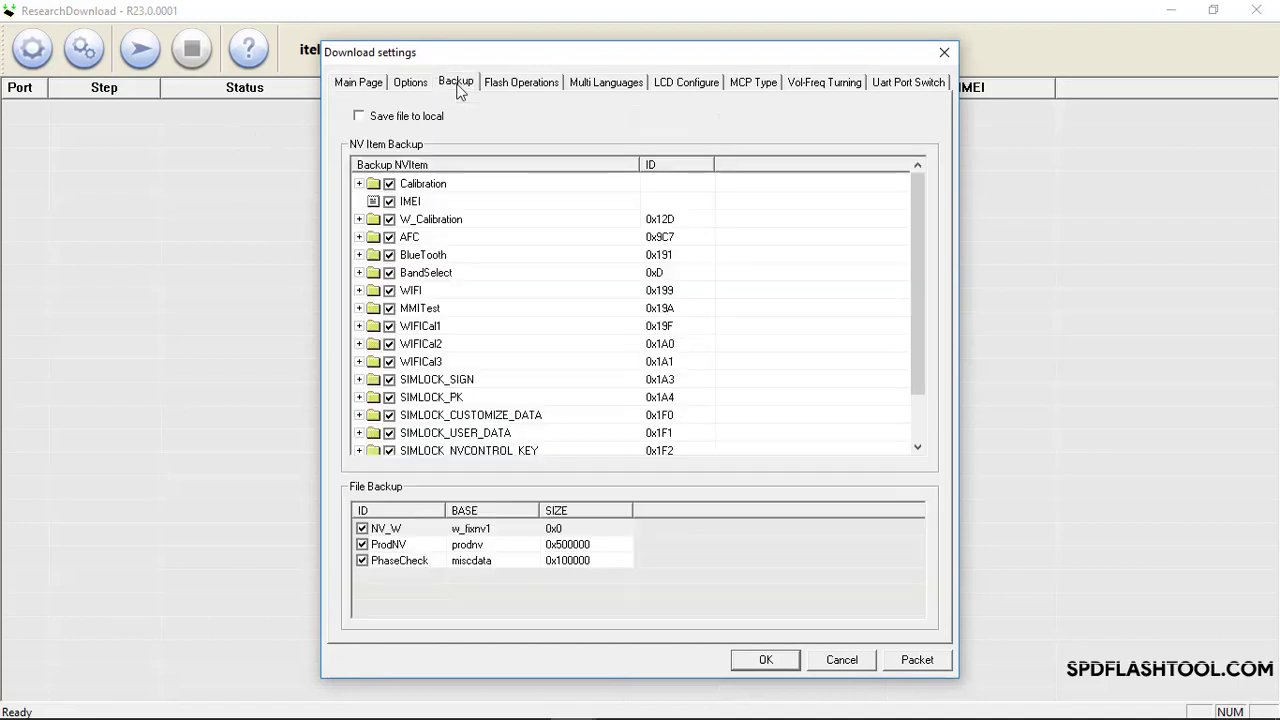
{"action": "left_click", "coordinate": [362, 530]}
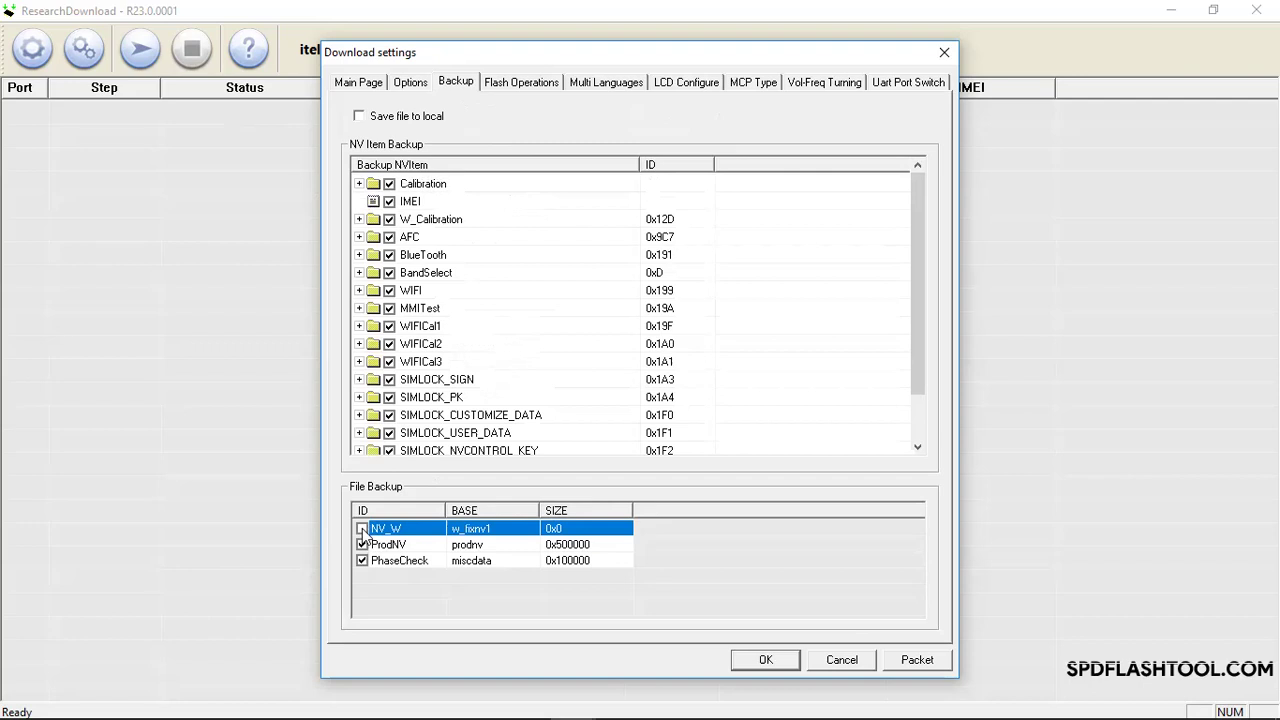
{"action": "left_click", "coordinate": [362, 546]}
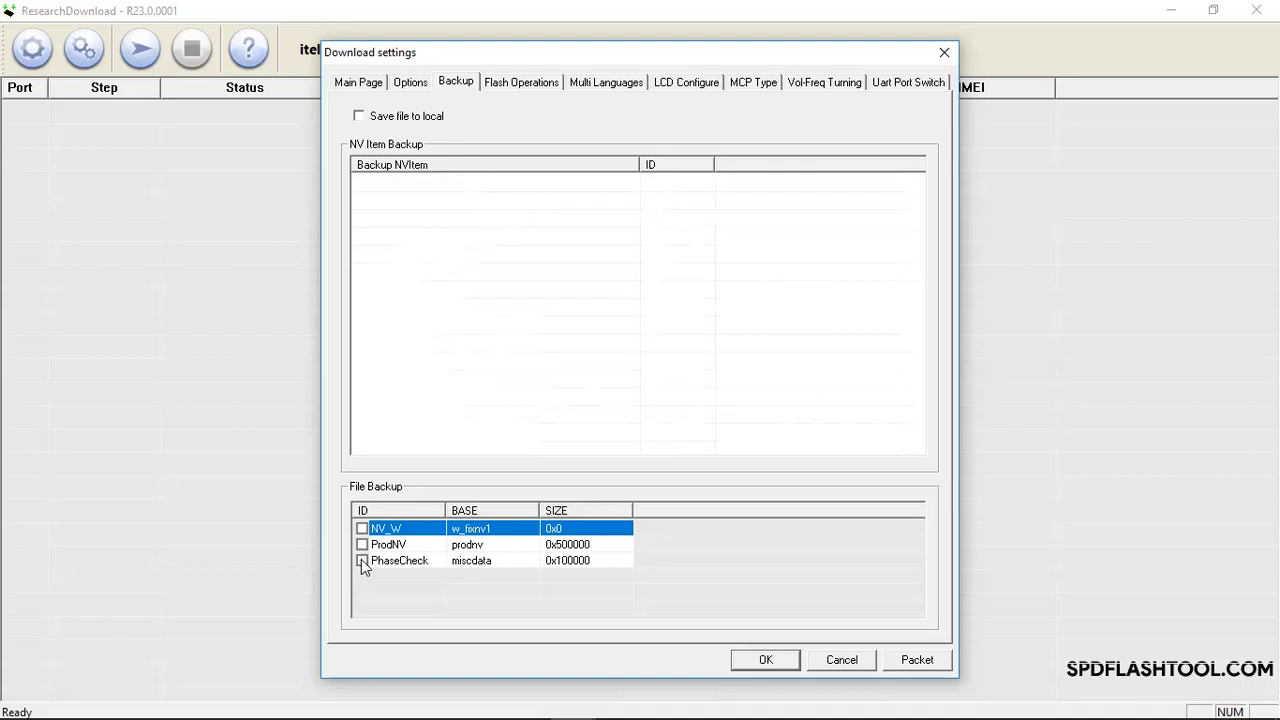
{"action": "left_click", "coordinate": [755, 664]}
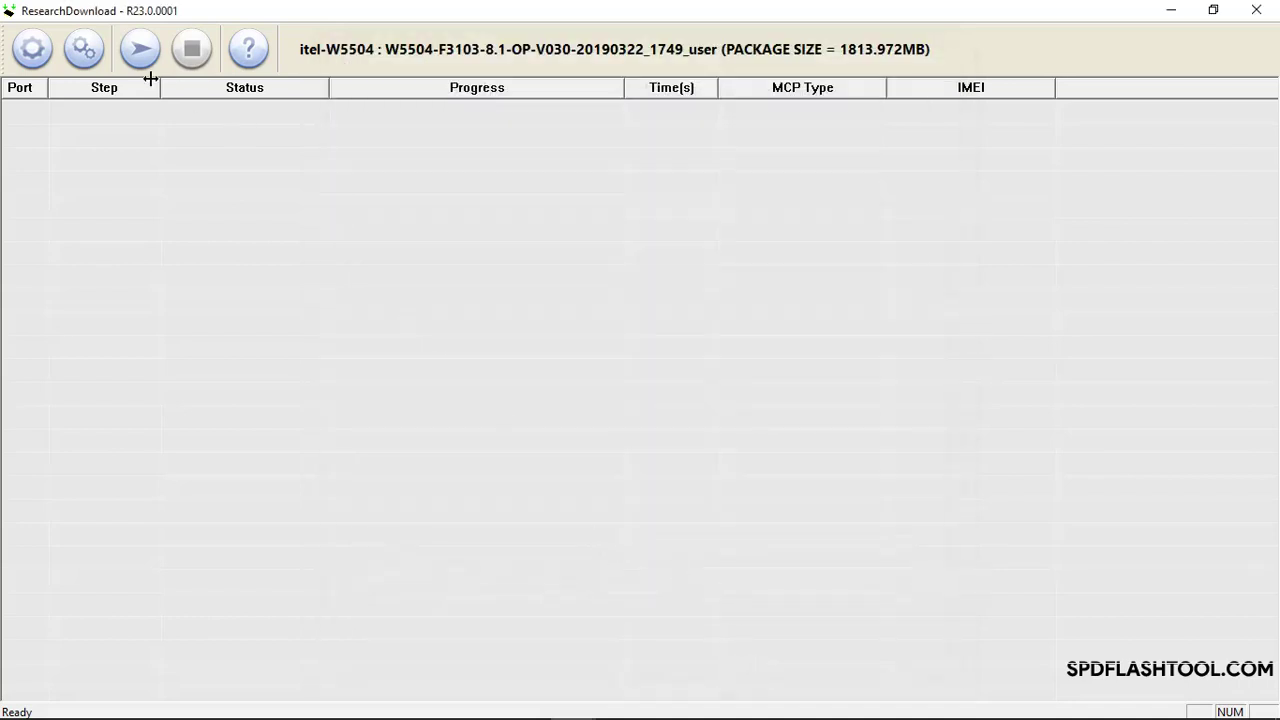
- Exclude the Vendor and System files from flashing in the download settings' file list
{"action": "left_click", "coordinate": [95, 58]}
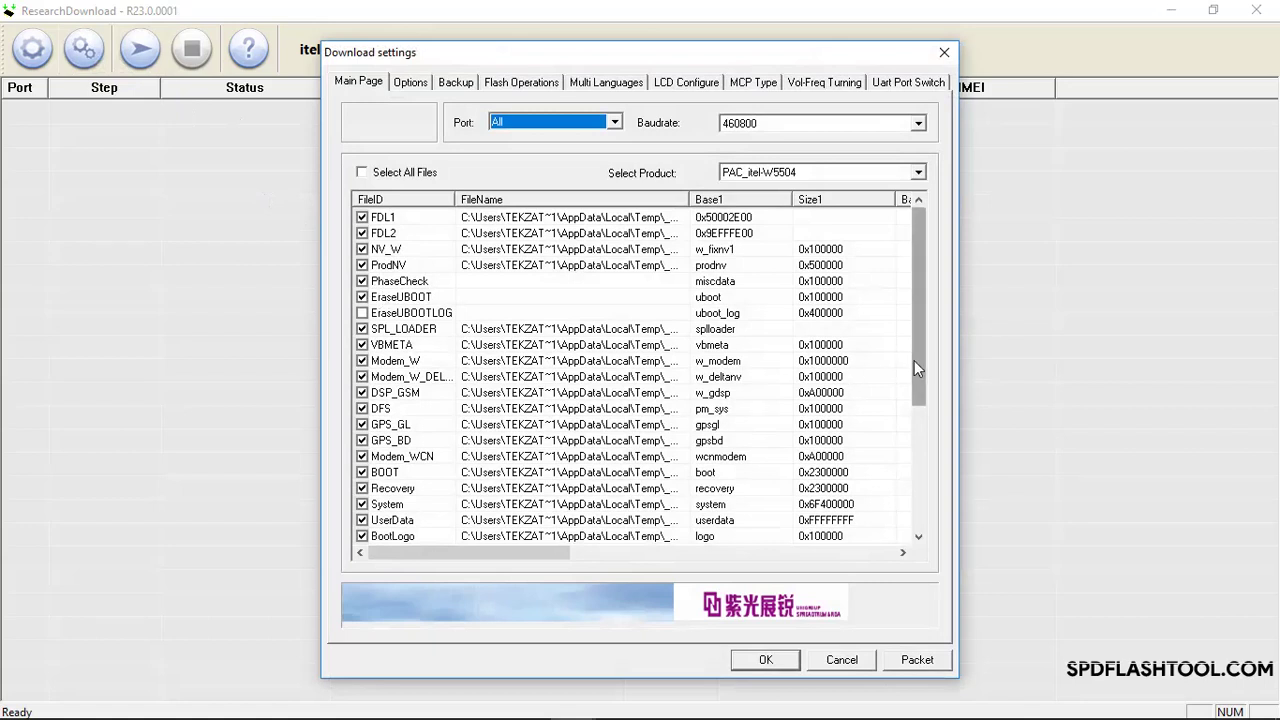
{"action": "left_click_drag", "start_coordinate": [917, 362], "coordinate": [918, 503]}
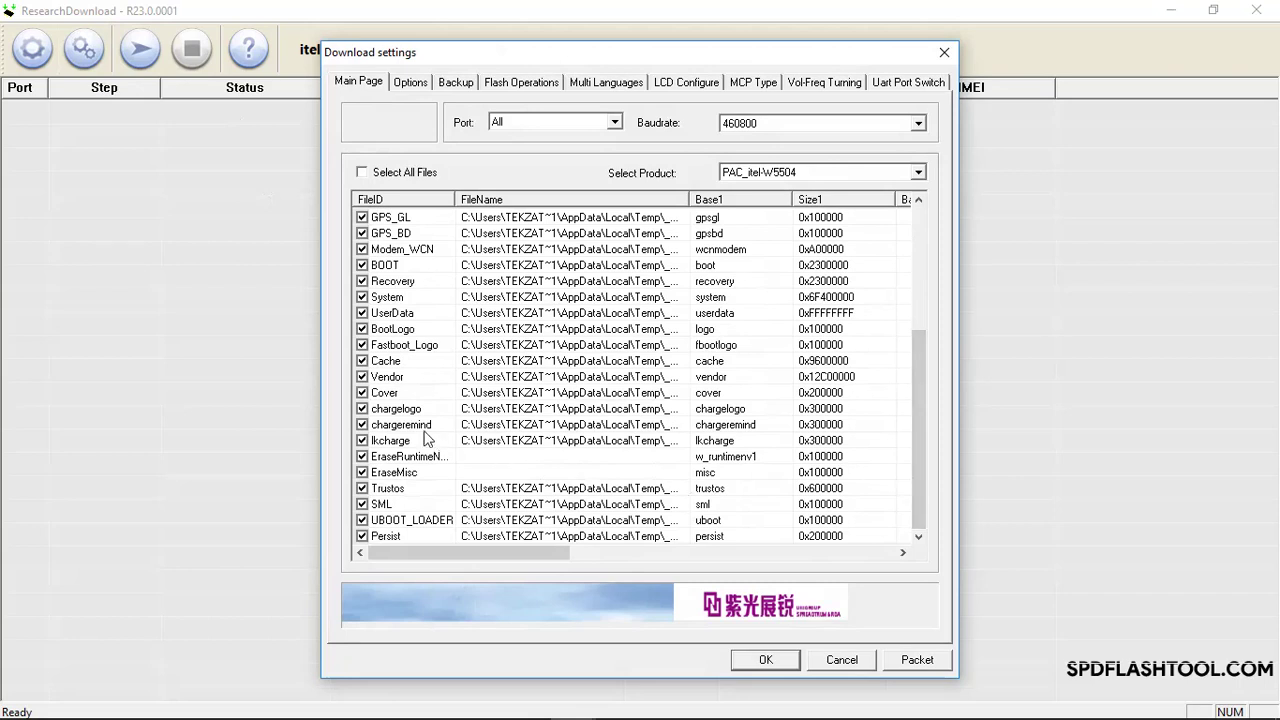
{"action": "left_click", "coordinate": [362, 377]}
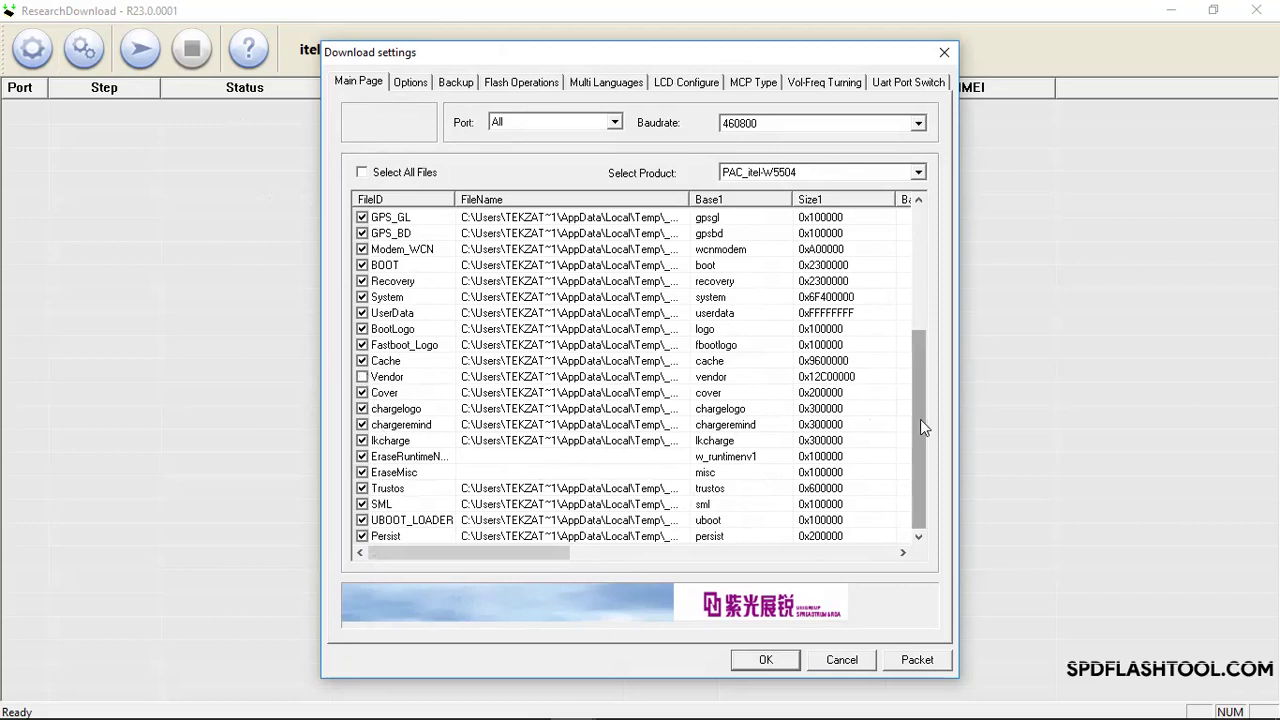
{"action": "left_click_drag", "start_coordinate": [920, 419], "coordinate": [922, 392]}
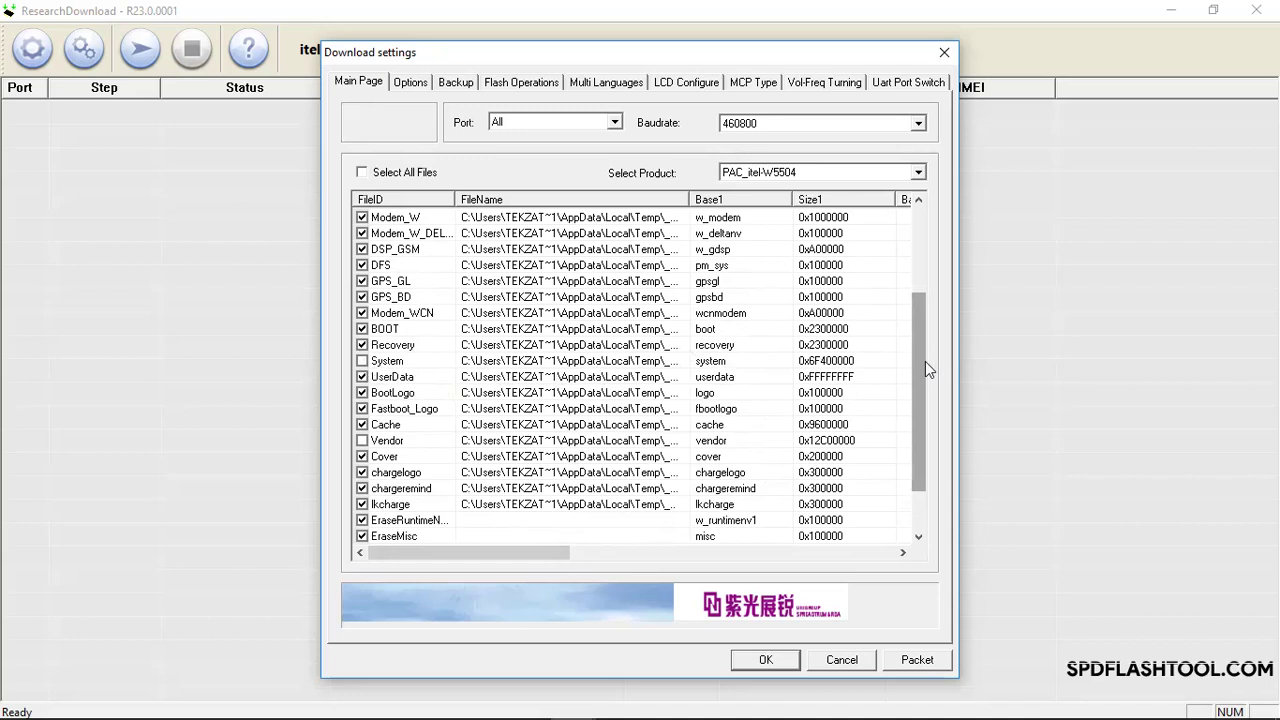
- Replace the NV_W source file with w_fixnv1 from the folder starting "Itel A33,P33,P33 Plus,A56 And A56 Pro"
{"action": "left_click_drag", "start_coordinate": [925, 362], "coordinate": [925, 327]}
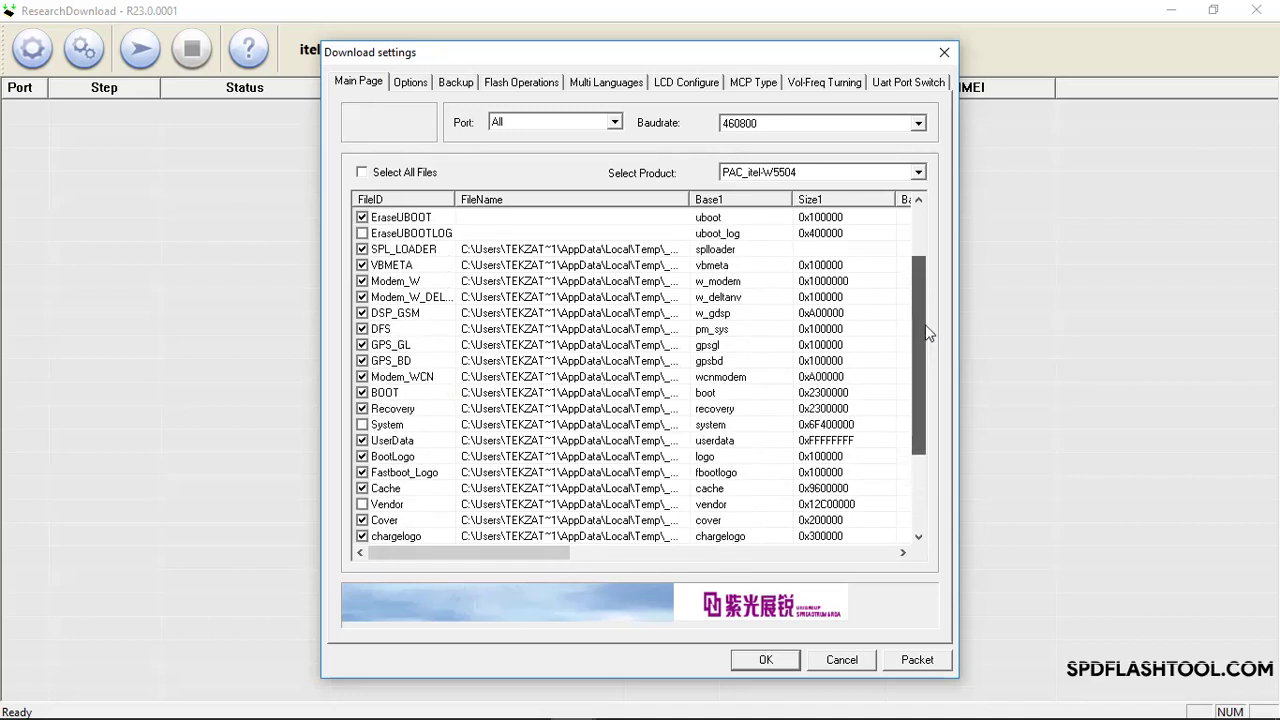
{"action": "left_click_drag", "start_coordinate": [928, 333], "coordinate": [926, 255]}
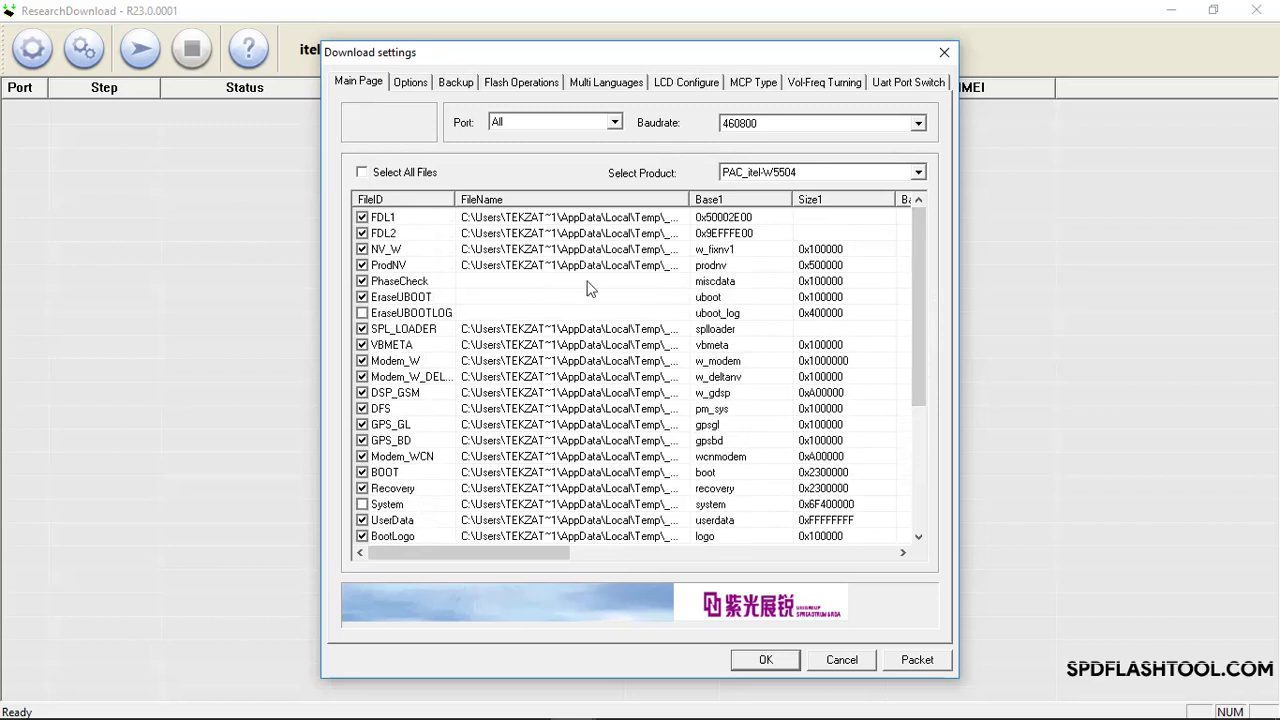
{"action": "left_click", "coordinate": [396, 253]}
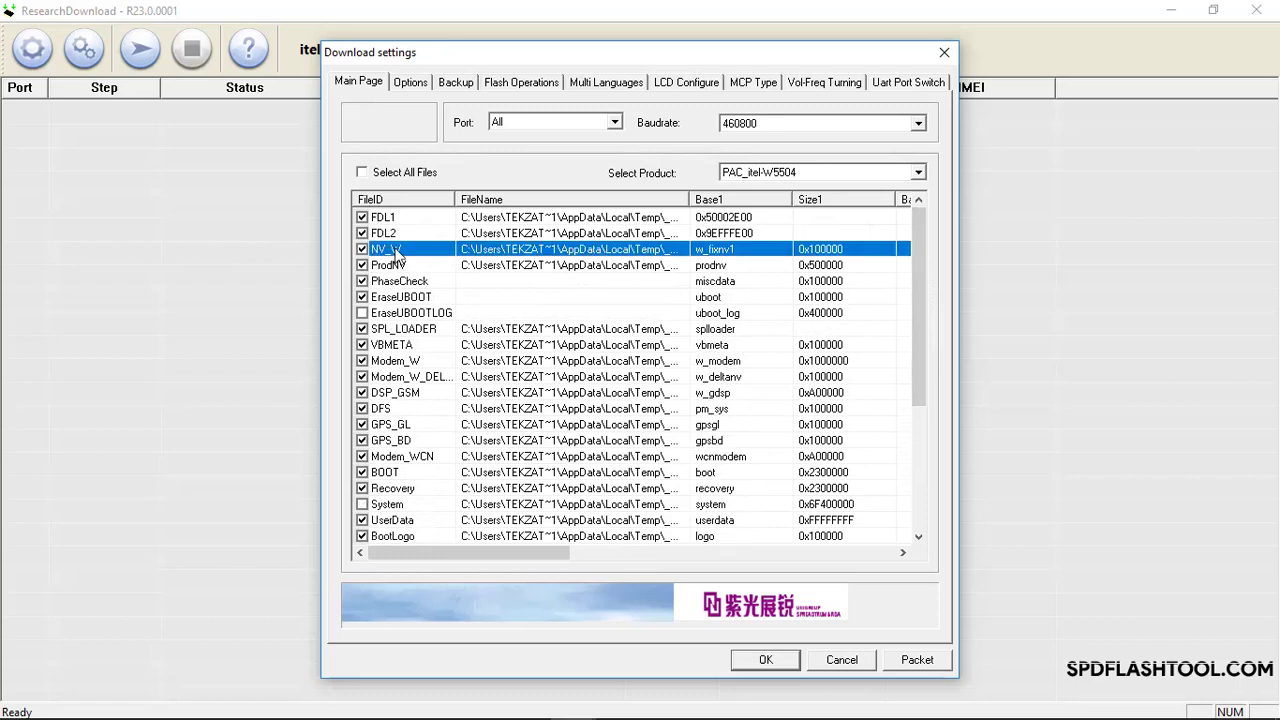
{"action": "left_click", "coordinate": [398, 268]}
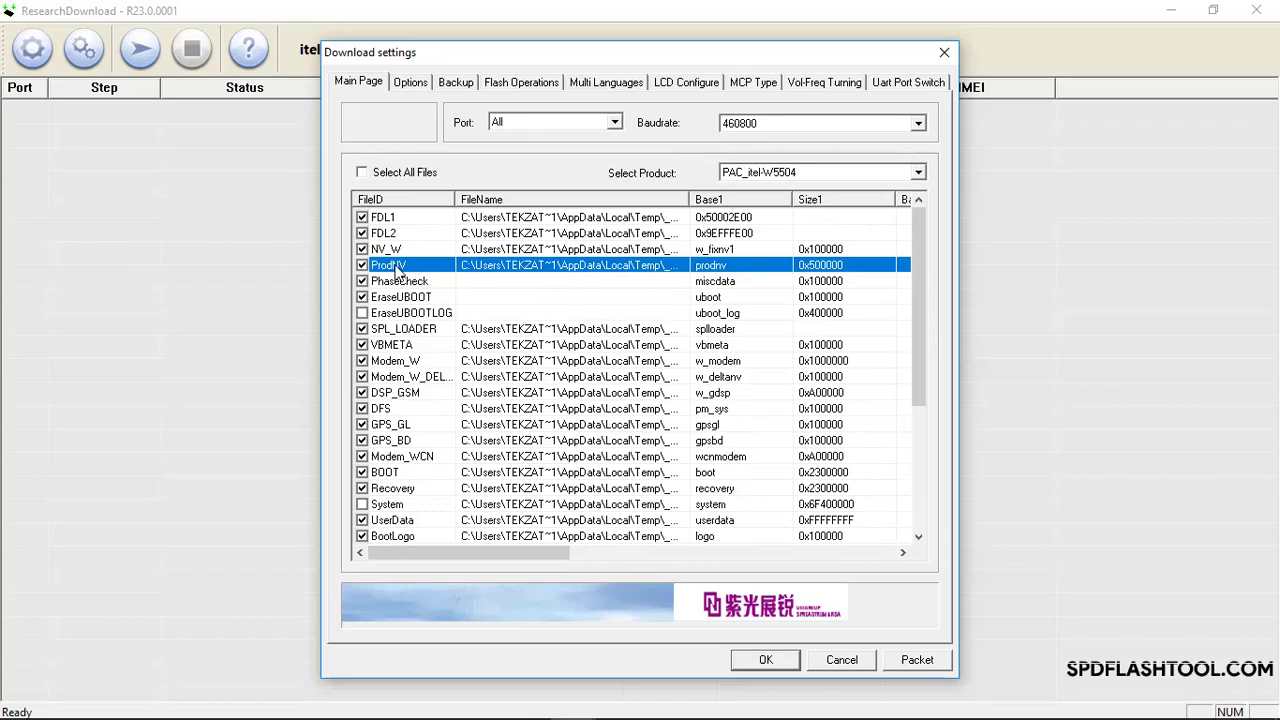
{"action": "left_click", "coordinate": [512, 251]}
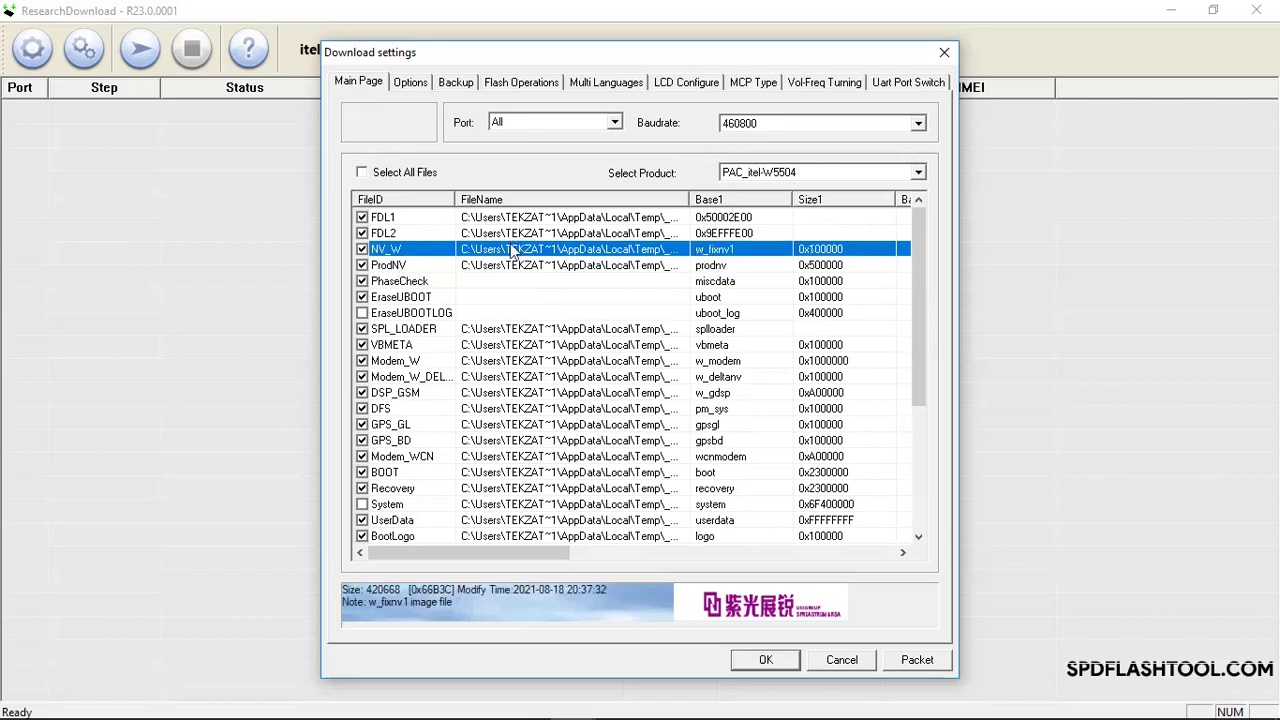
{"action": "left_click", "coordinate": [565, 255]}
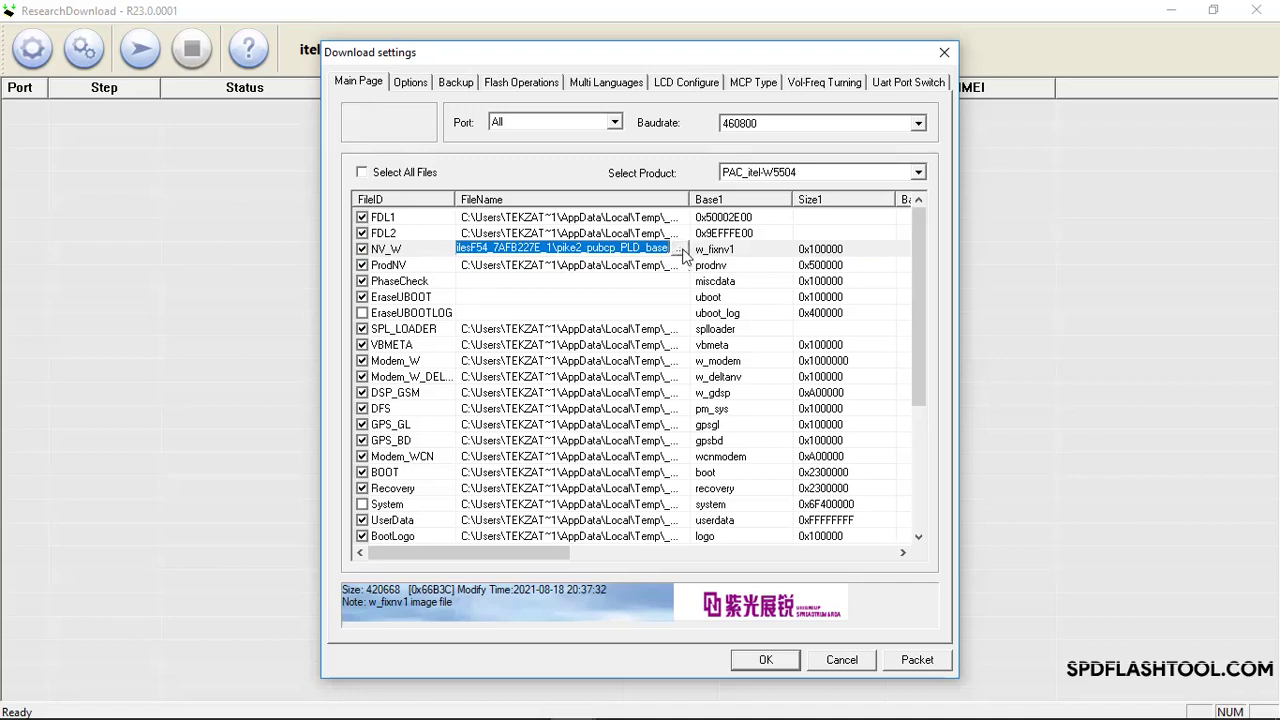
{"action": "left_click", "coordinate": [681, 254]}
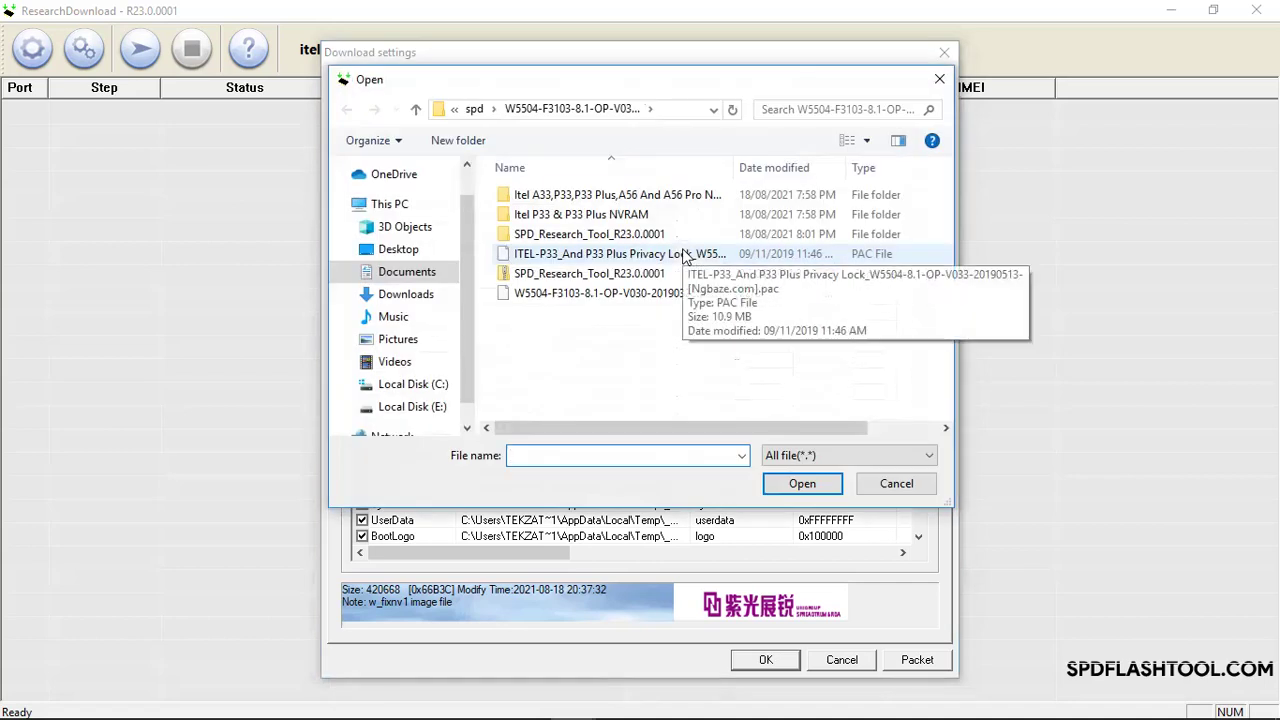
{"action": "double_click", "coordinate": [615, 197]}
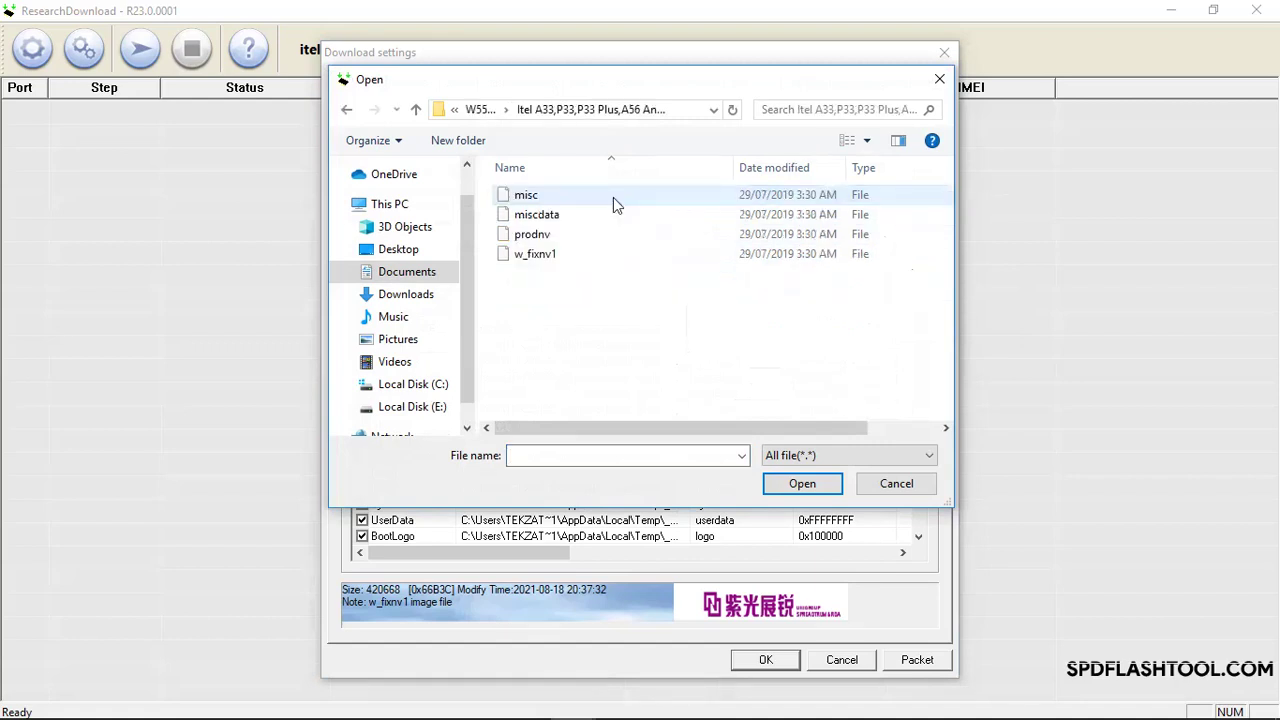
{"action": "left_click", "coordinate": [549, 258]}
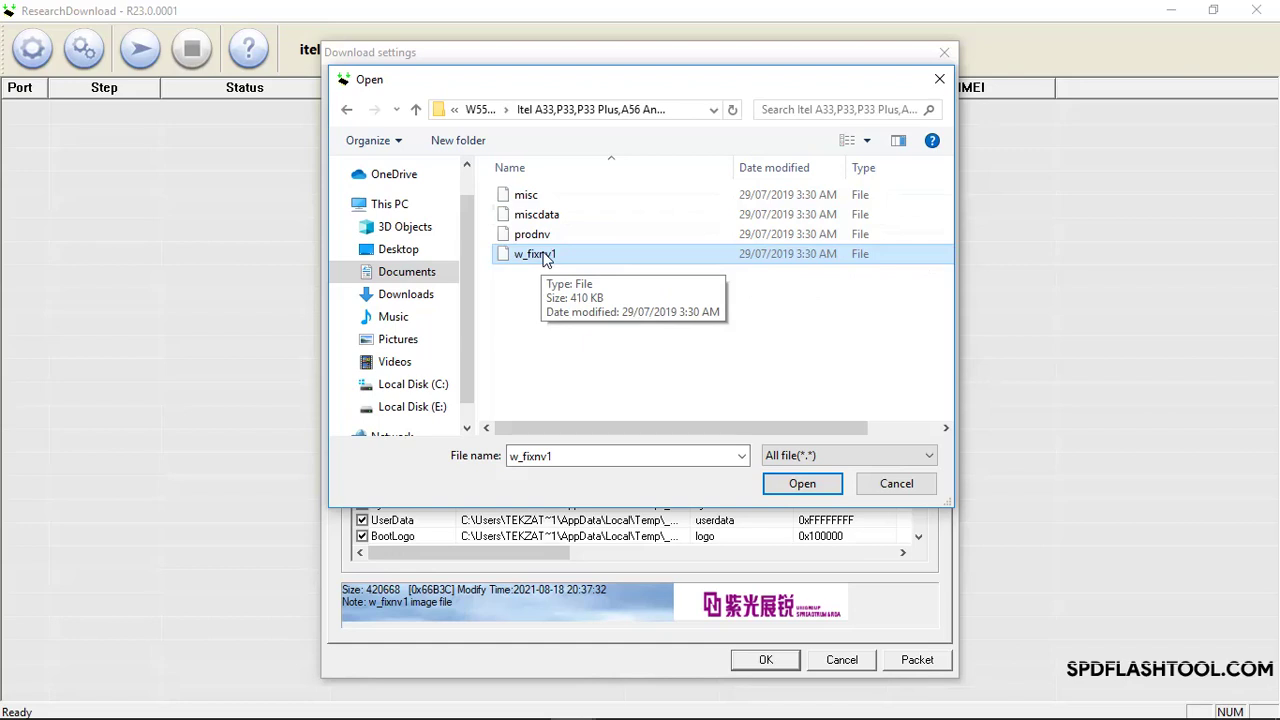
{"action": "left_click", "coordinate": [802, 484]}
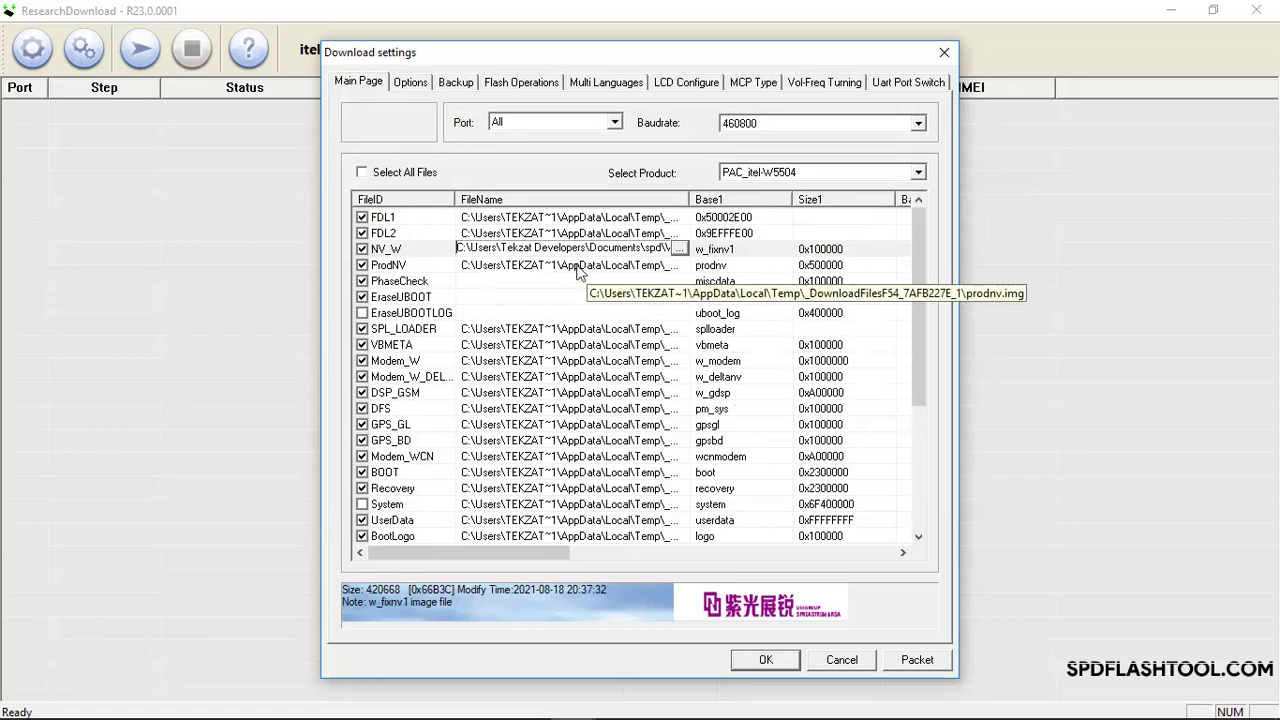
- Replace the ProdNV source file with prodnv from the same Itel folder and save the download settings
{"action": "left_click", "coordinate": [577, 265]}
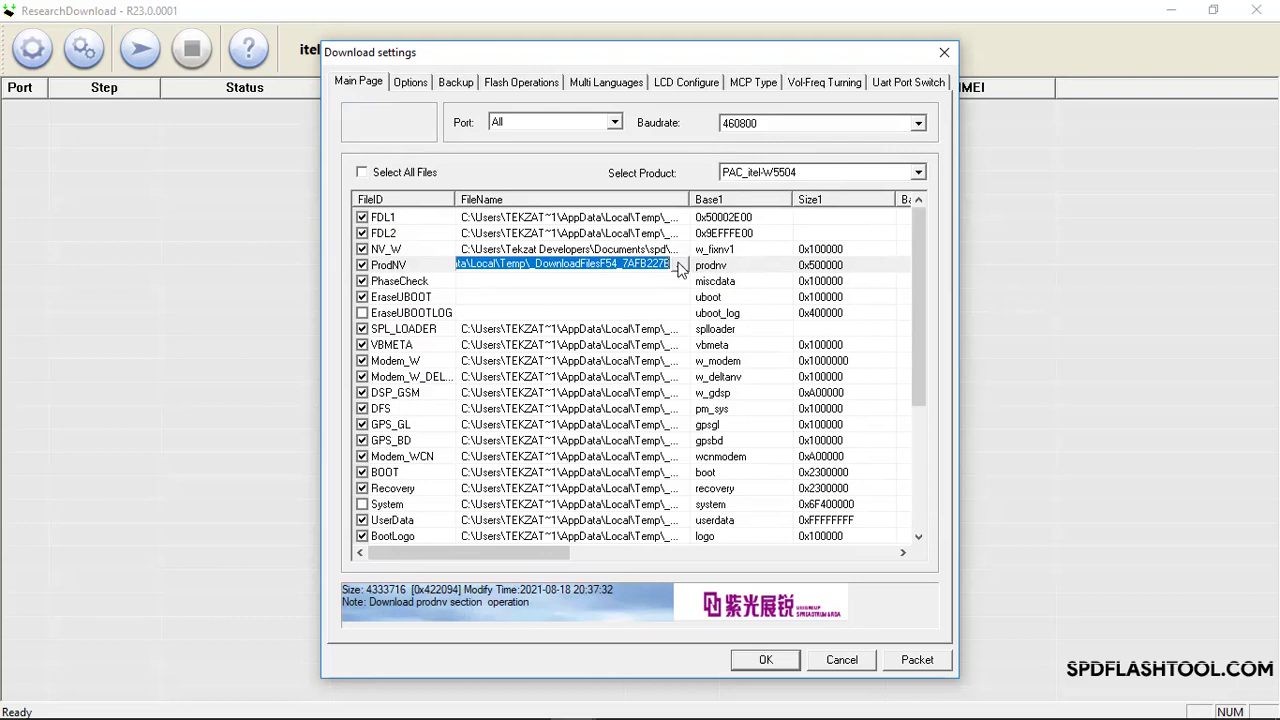
{"action": "left_click", "coordinate": [680, 268]}
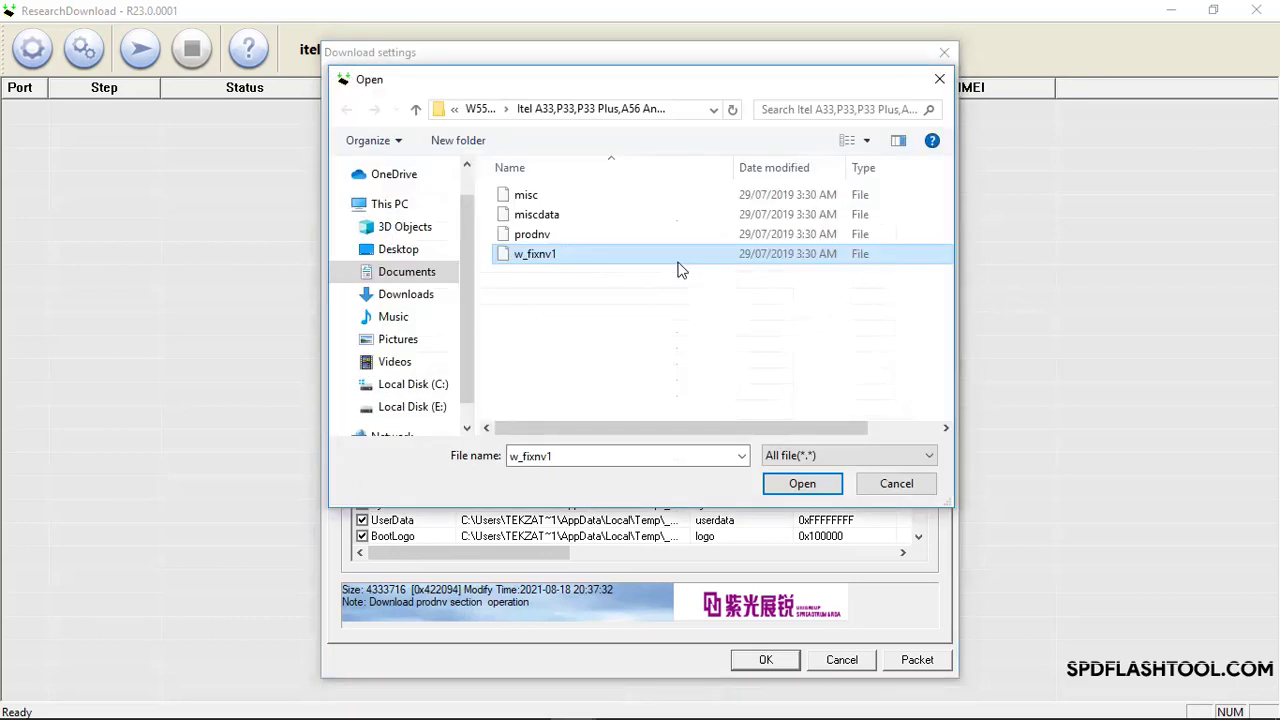
{"action": "left_click", "coordinate": [548, 238]}
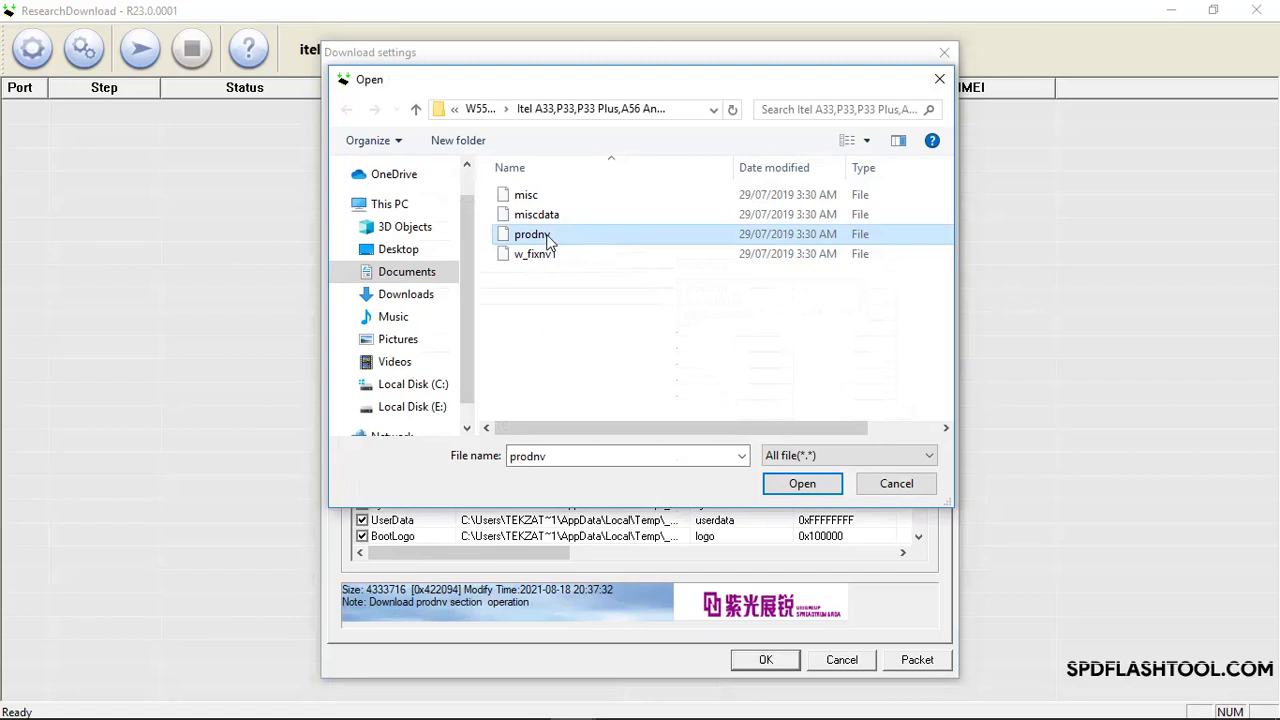
{"action": "double_click", "coordinate": [548, 238]}
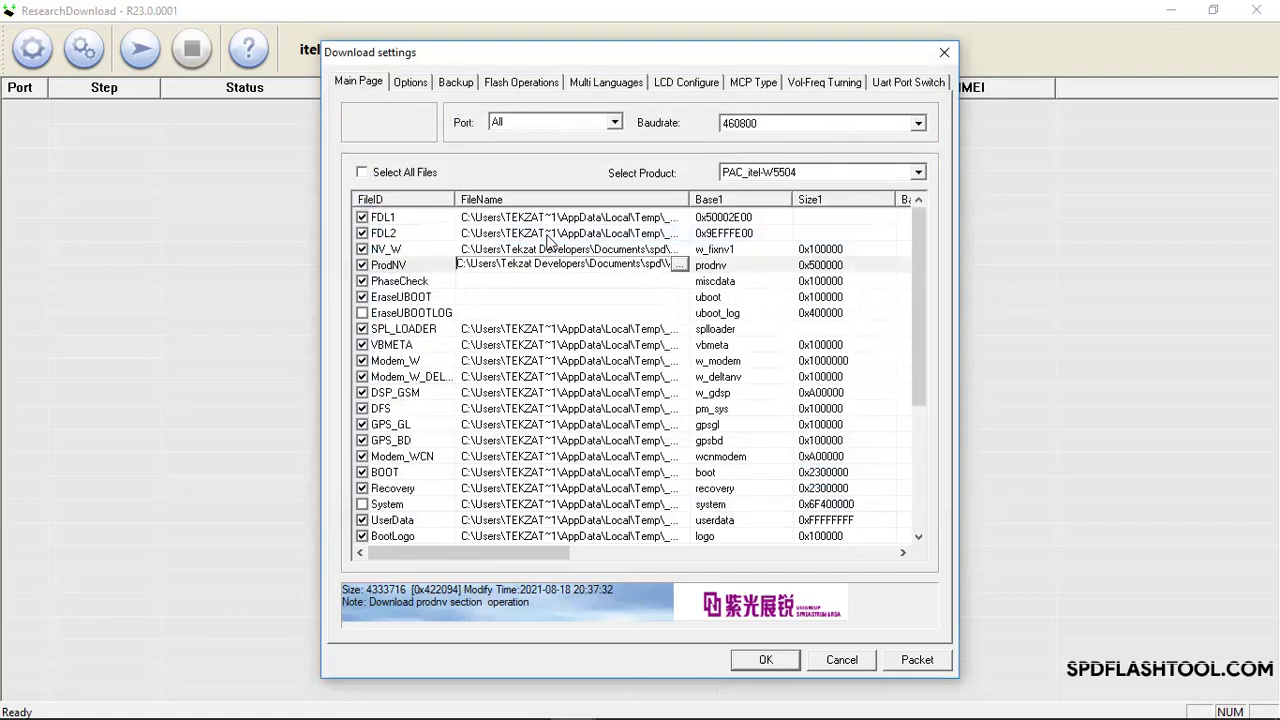
{"action": "left_click", "coordinate": [762, 660]}
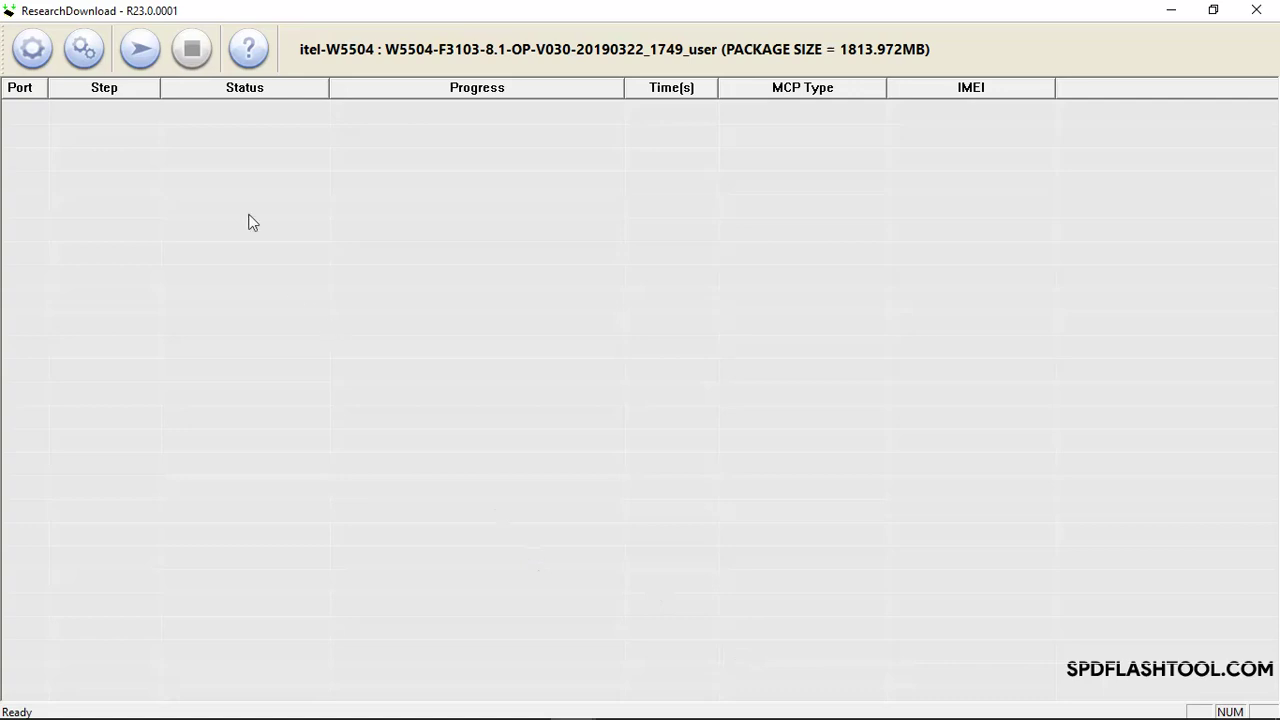
- Start downloading the W5504 firmware and agree to continue without backing up the IMEI
{"action": "left_click", "coordinate": [141, 46]}
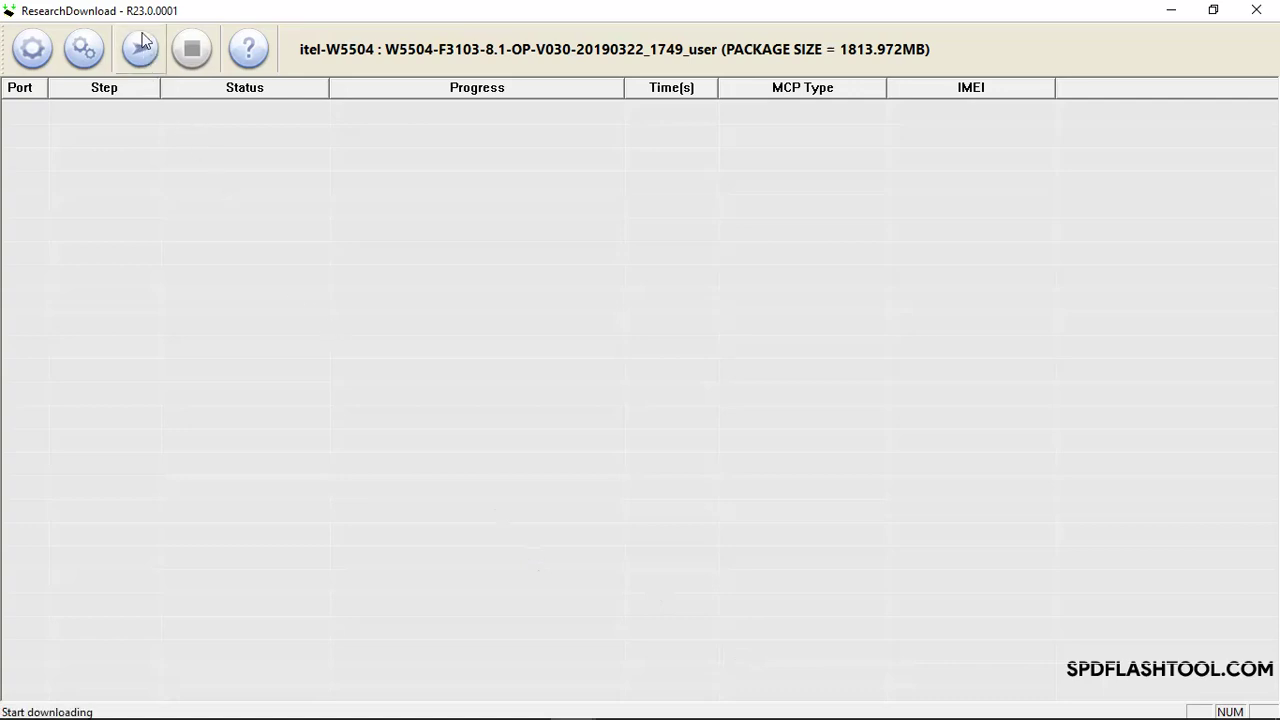
{"action": "left_click", "coordinate": [141, 50]}
{"action": "left_click", "coordinate": [143, 55]}
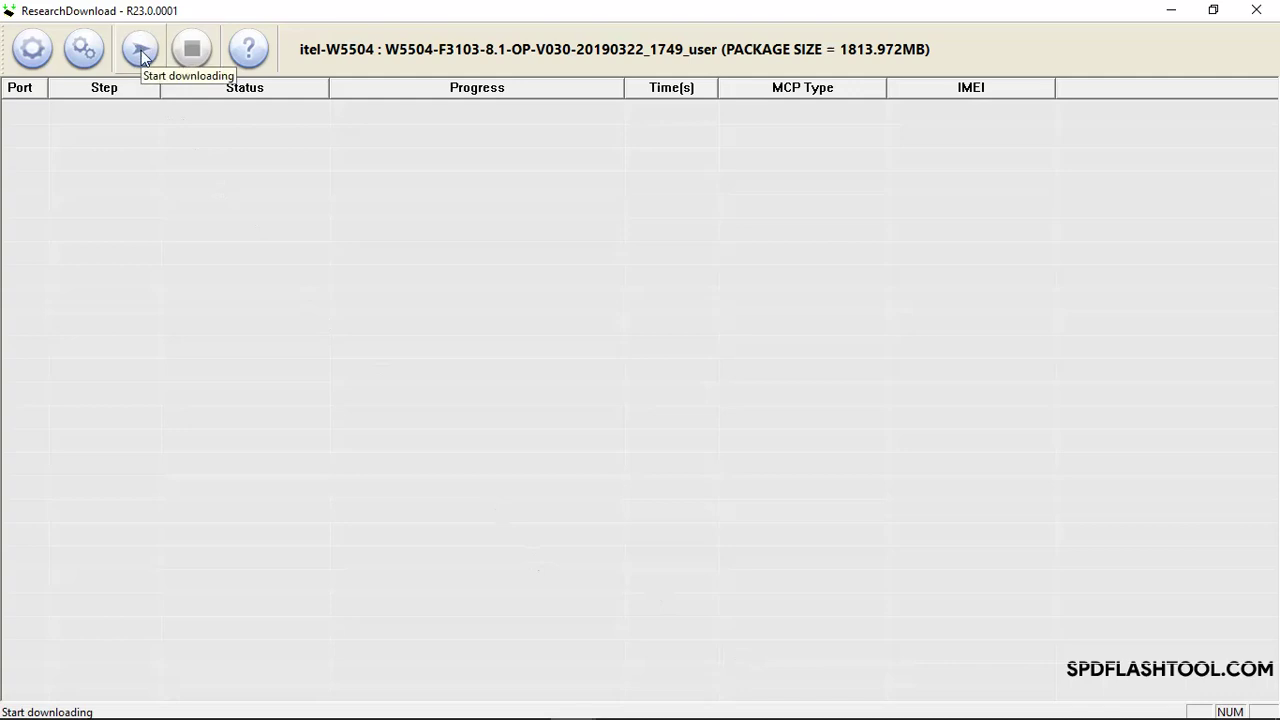
{"action": "left_click", "coordinate": [141, 52]}
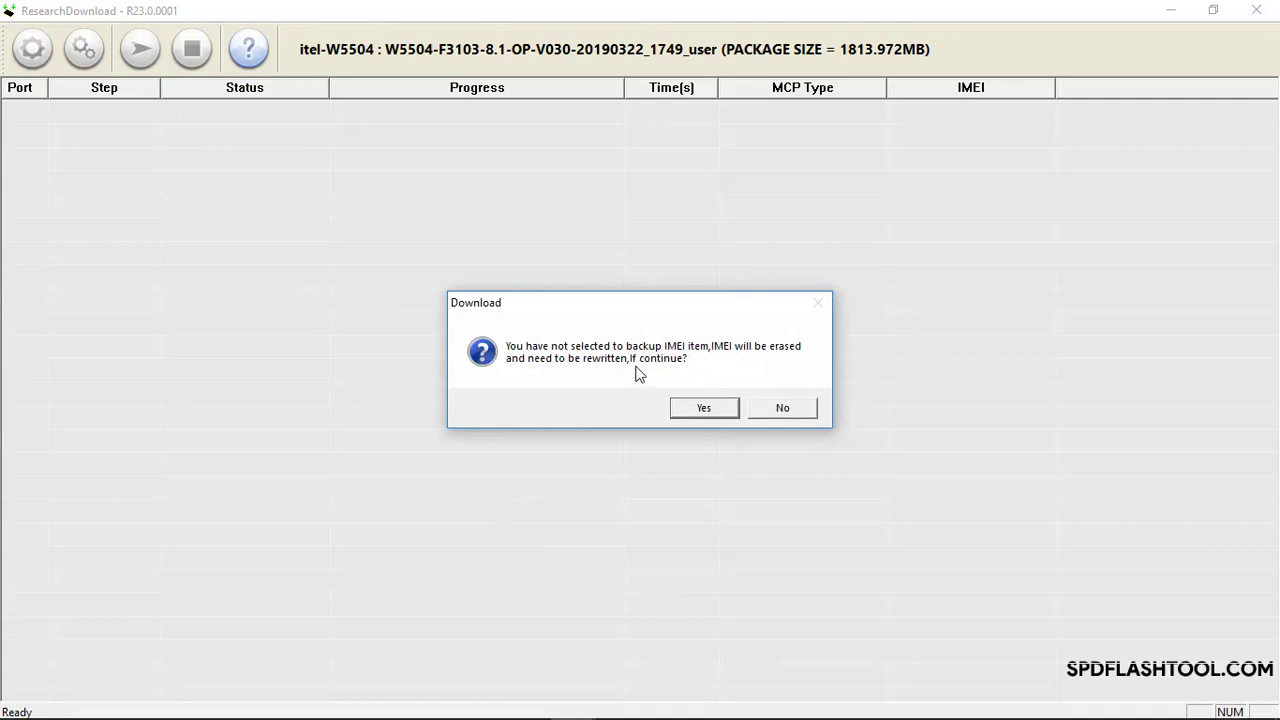
{"action": "left_click", "coordinate": [700, 410]}
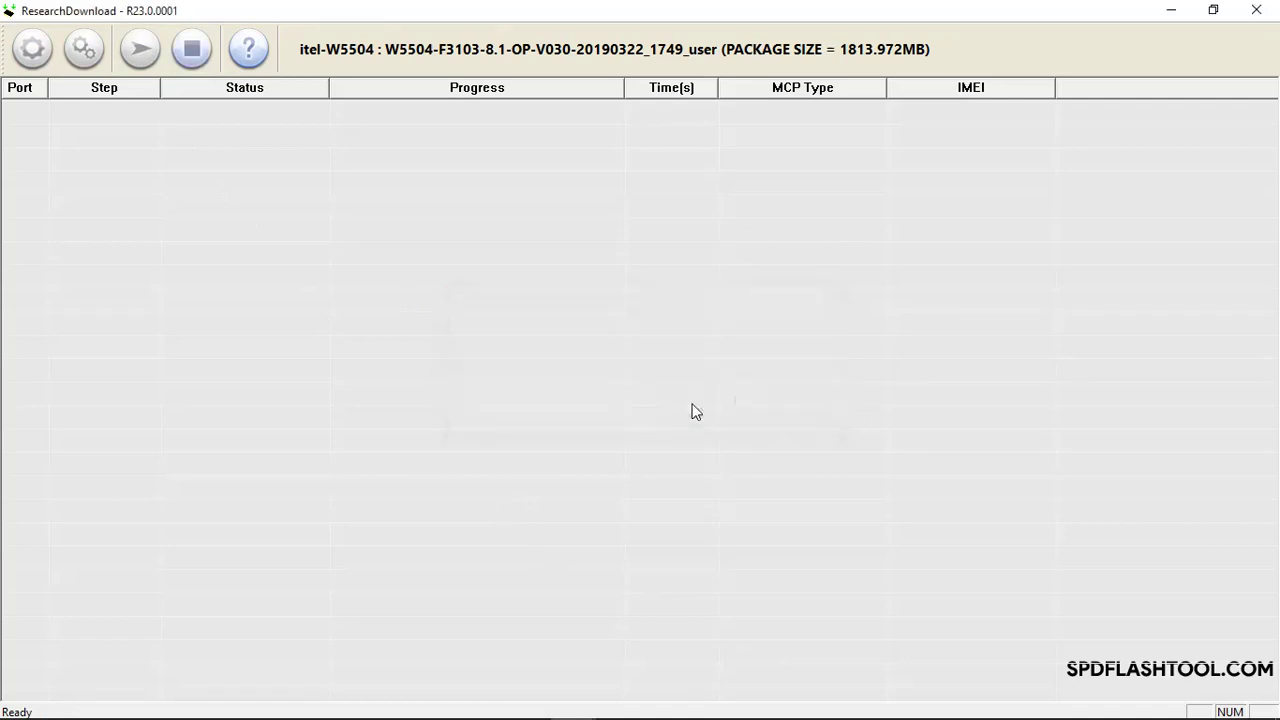